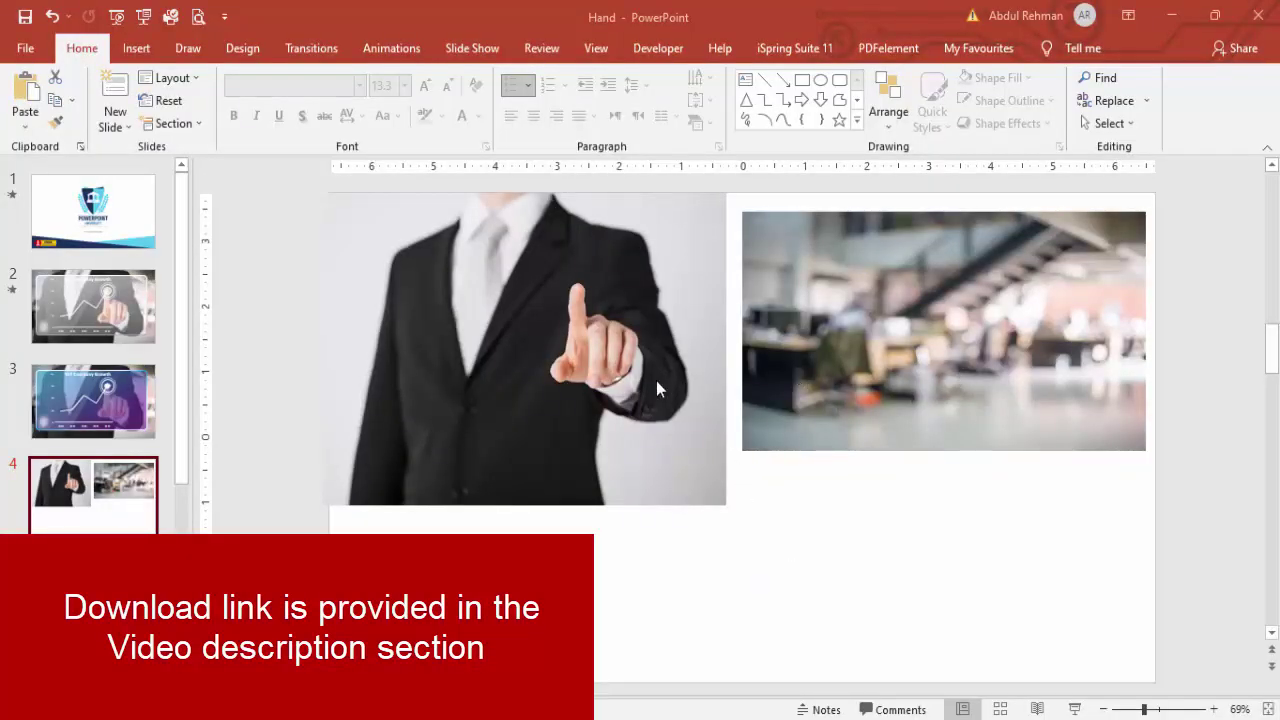
Nudge the blurred office photo up and right, then reselect the businessman photo for picture formatting.
{"action": "left_click", "coordinate": [912, 372]}
{"action": "left_click_drag", "start_coordinate": [1034, 306], "coordinate": [1043, 297]}
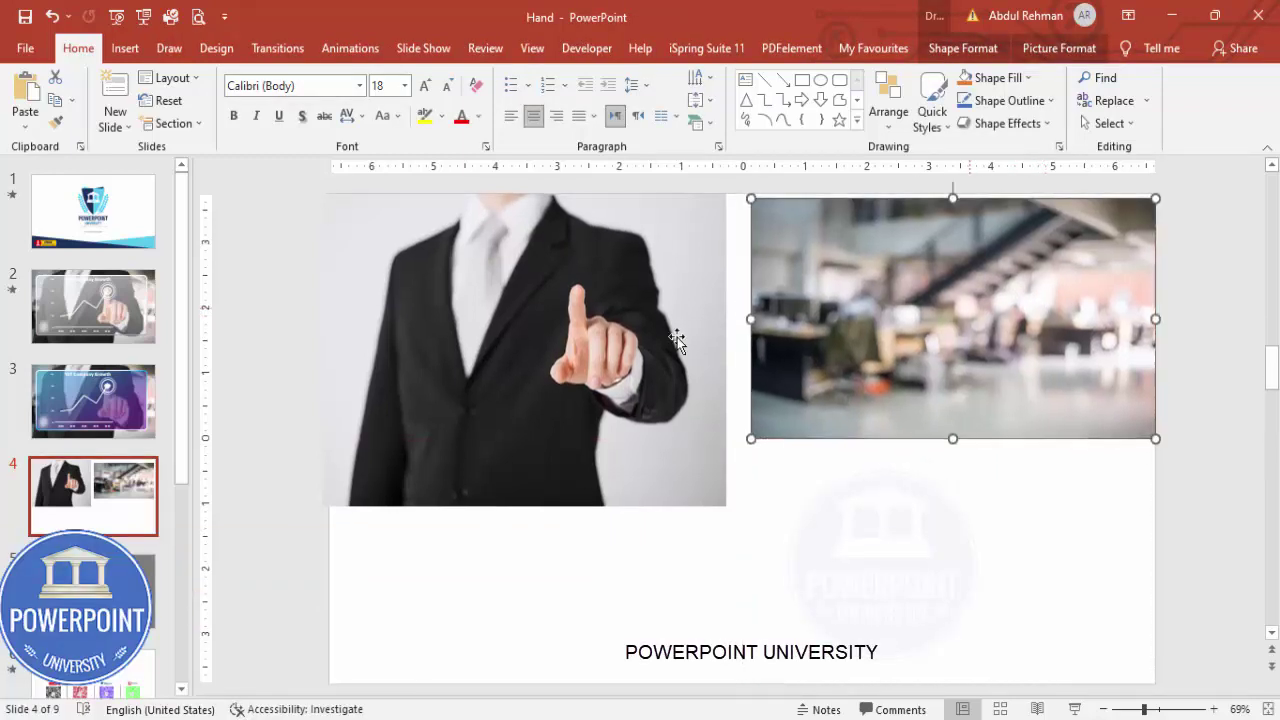
{"action": "left_click", "coordinate": [599, 340]}
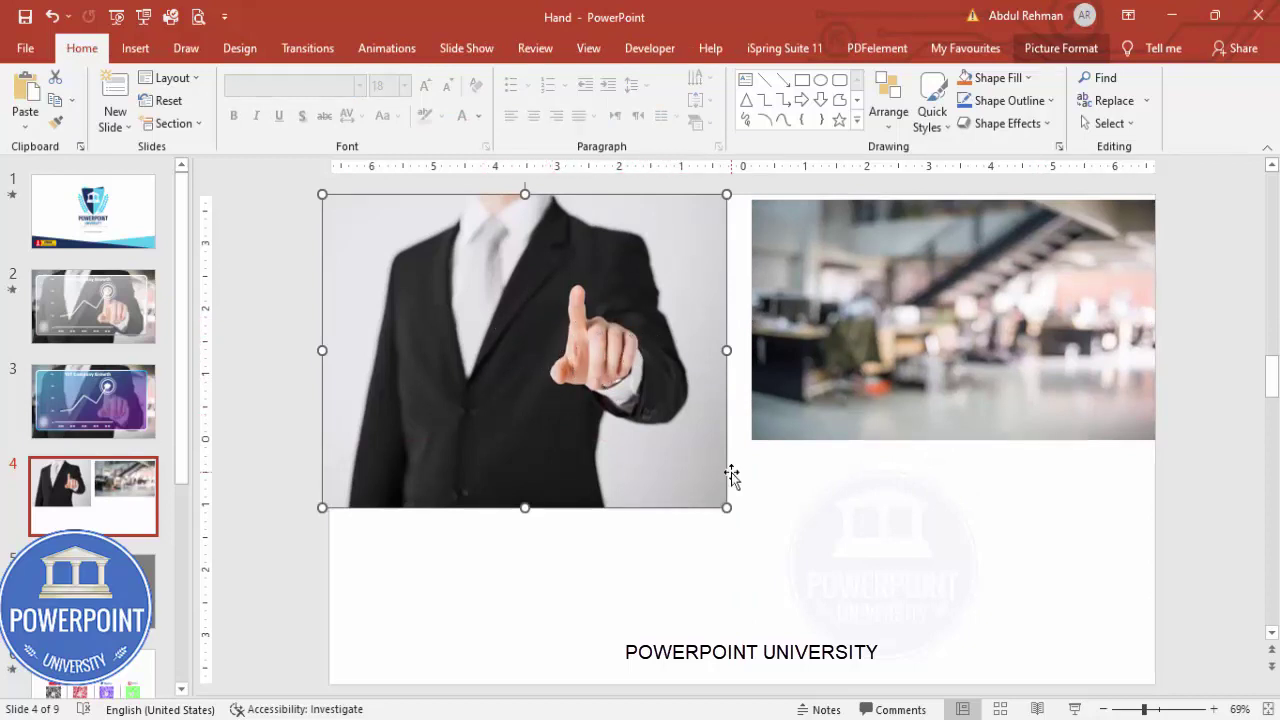
{"action": "left_click", "coordinate": [790, 523]}
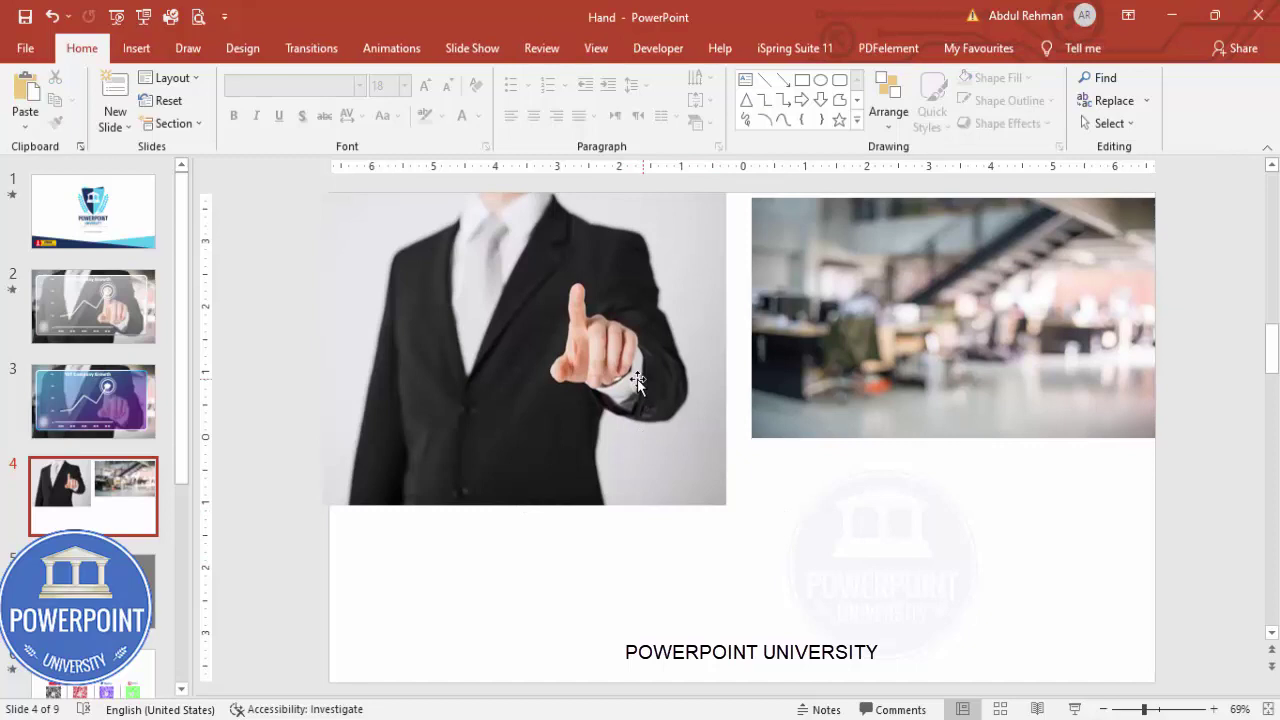
{"action": "left_click", "coordinate": [505, 375]}
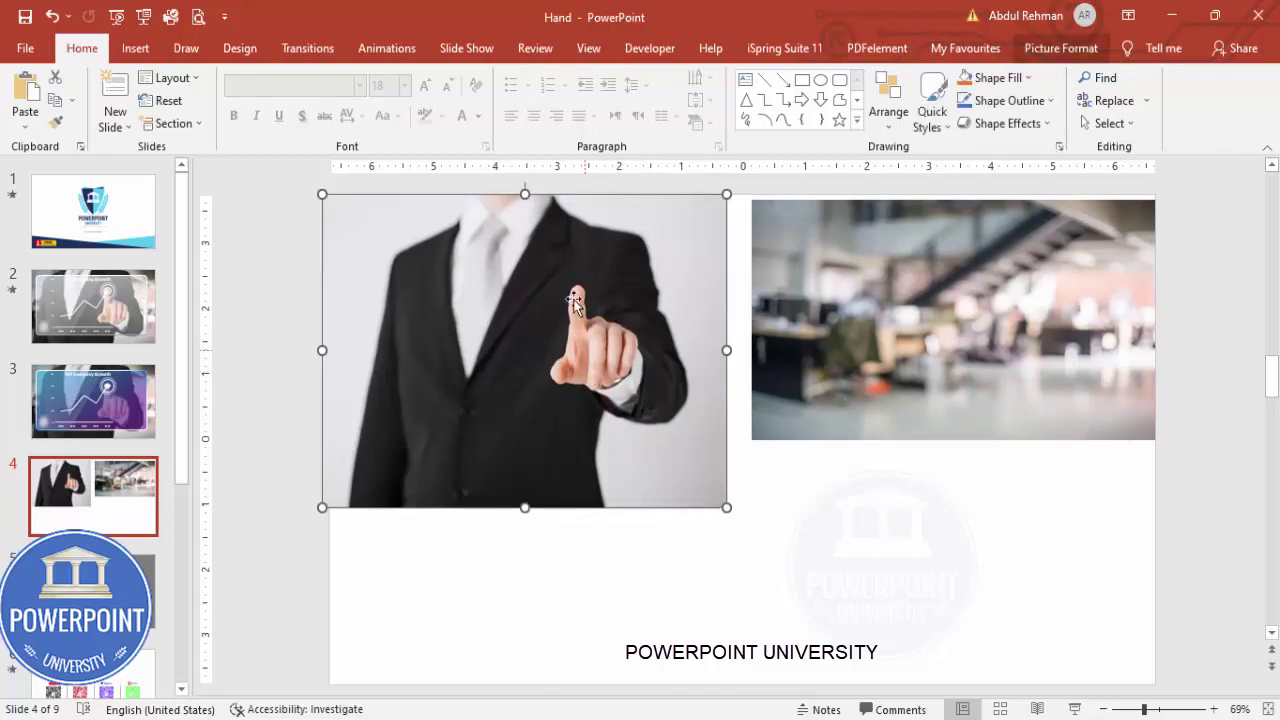
{"action": "left_click", "coordinate": [1040, 56]}
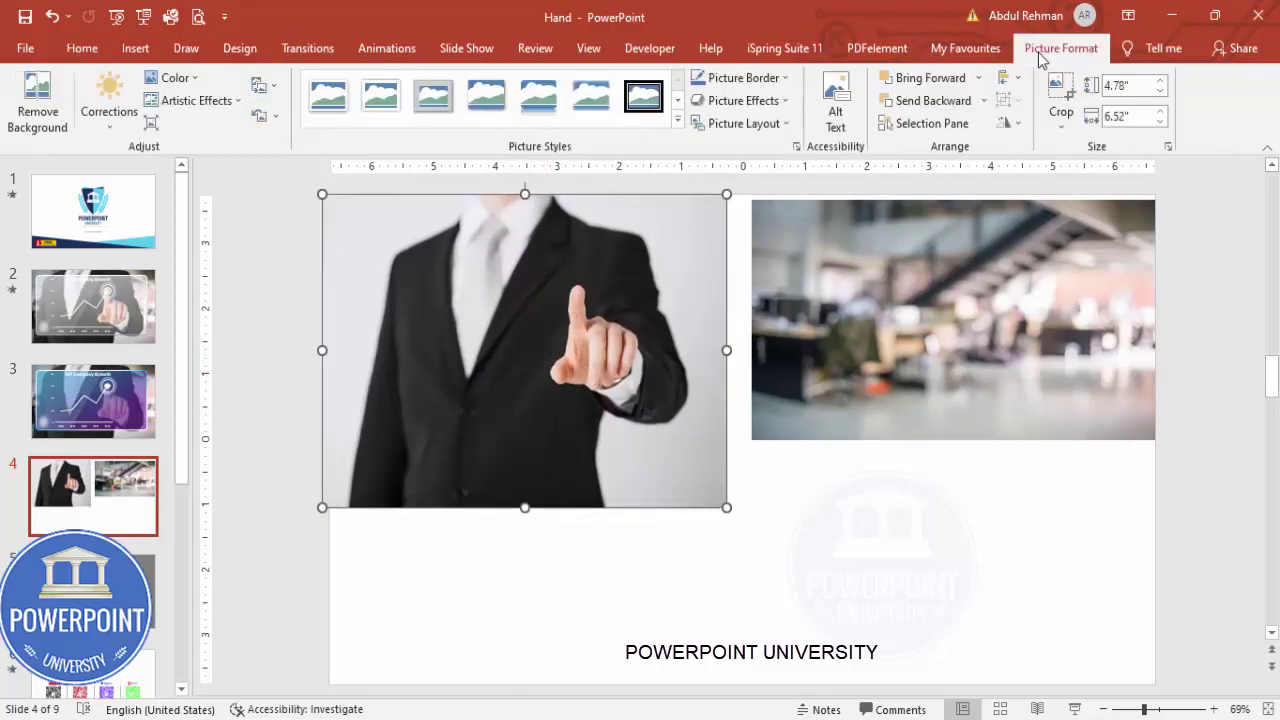
Start Remove Background and mark the white wrist cuff and the jacket's bottom strip to keep.
{"action": "left_click", "coordinate": [35, 88]}
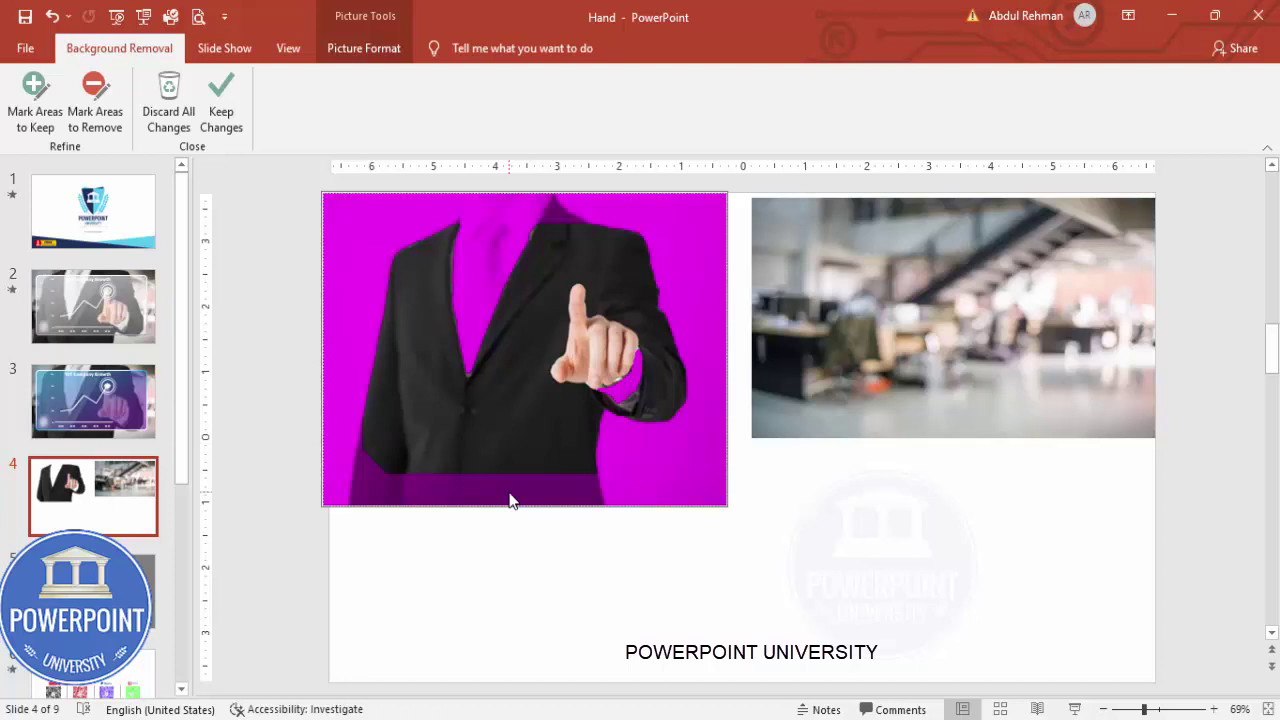
{"action": "left_click", "coordinate": [40, 112]}
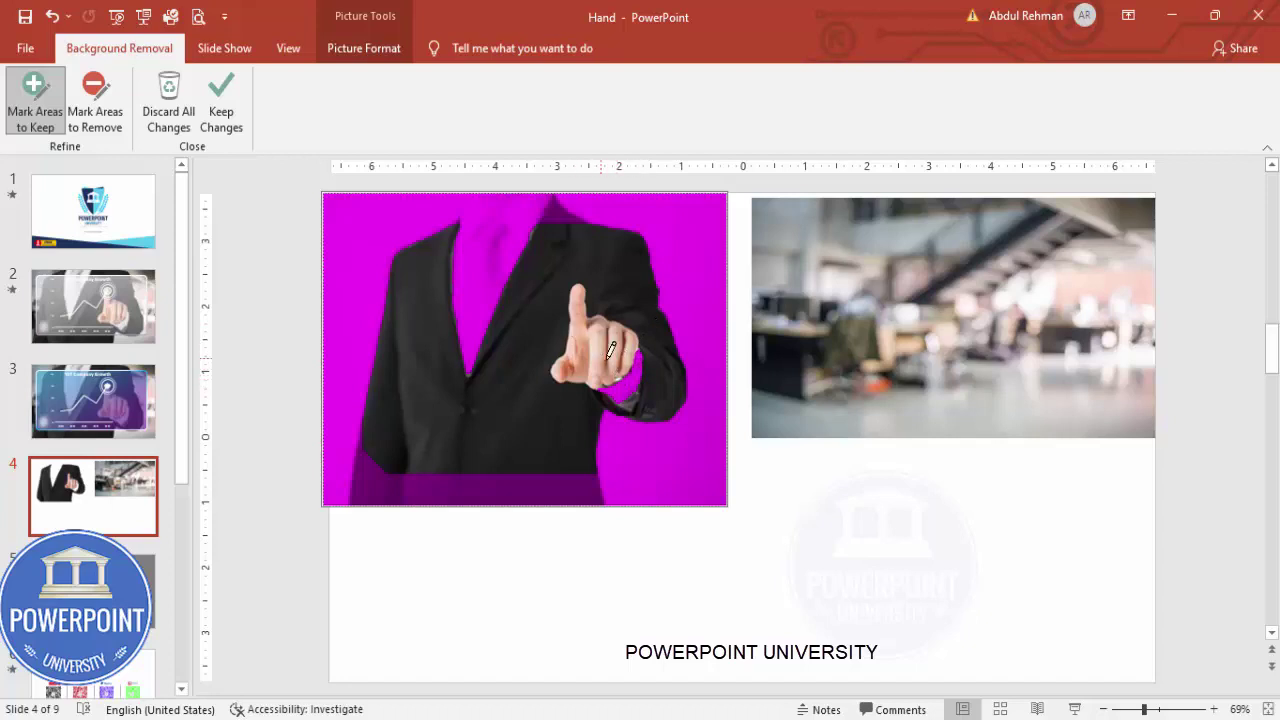
{"action": "left_click_drag", "start_coordinate": [632, 384], "coordinate": [666, 372]}
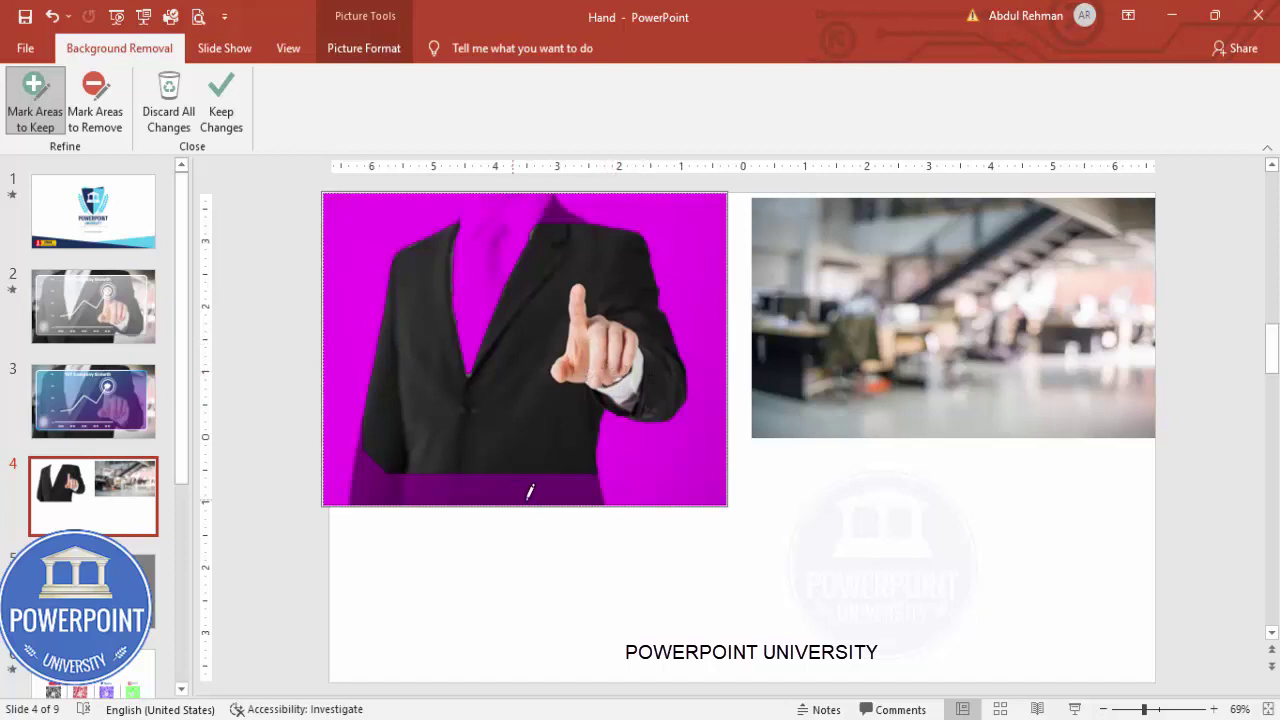
{"action": "left_click_drag", "start_coordinate": [553, 479], "coordinate": [446, 487]}
{"action": "left_click_drag", "start_coordinate": [611, 383], "coordinate": [632, 372]}
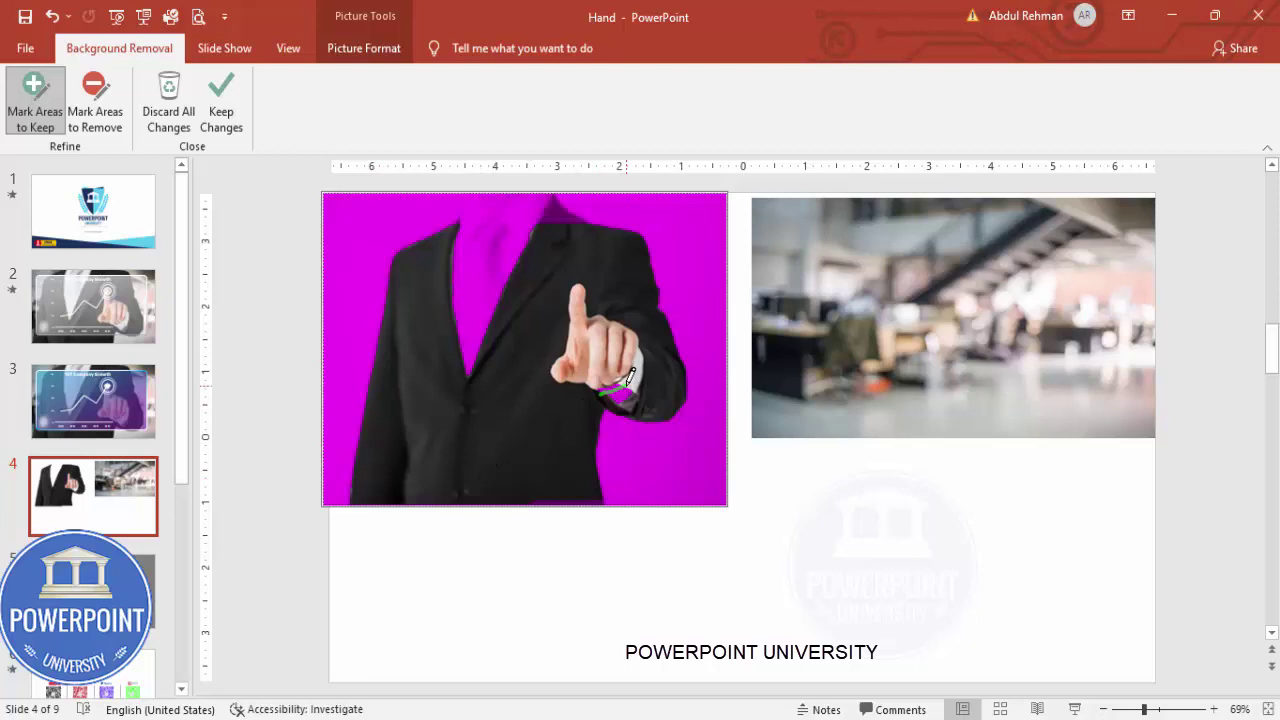
Mark the shirt below the collar, the lapel edge, the collar and jacket bottom to keep, then accept.
{"action": "left_click_drag", "start_coordinate": [520, 205], "coordinate": [499, 293]}
{"action": "left_click_drag", "start_coordinate": [506, 213], "coordinate": [474, 308]}
{"action": "left_click_drag", "start_coordinate": [476, 215], "coordinate": [479, 350]}
{"action": "left_click_drag", "start_coordinate": [470, 248], "coordinate": [467, 370]}
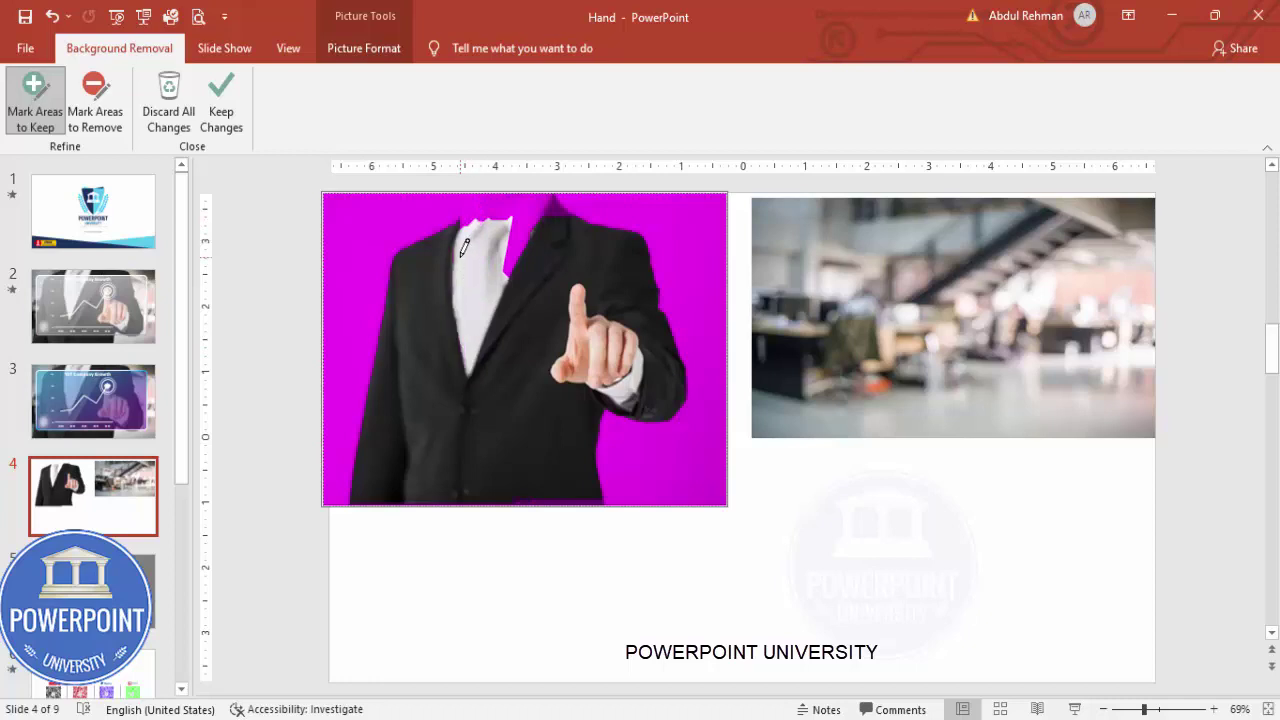
{"action": "left_click_drag", "start_coordinate": [520, 213], "coordinate": [521, 250]}
{"action": "left_click_drag", "start_coordinate": [534, 203], "coordinate": [533, 256]}
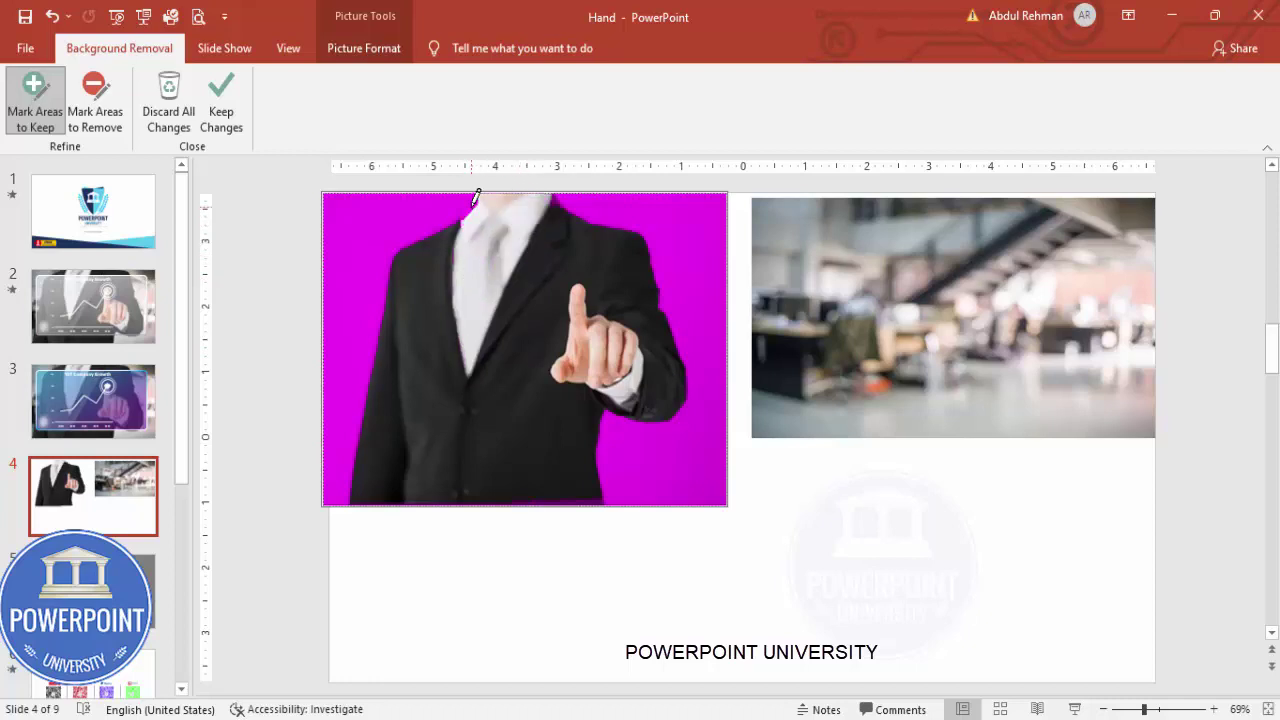
{"action": "left_click_drag", "start_coordinate": [475, 196], "coordinate": [479, 258]}
{"action": "left_click_drag", "start_coordinate": [582, 499], "coordinate": [523, 498]}
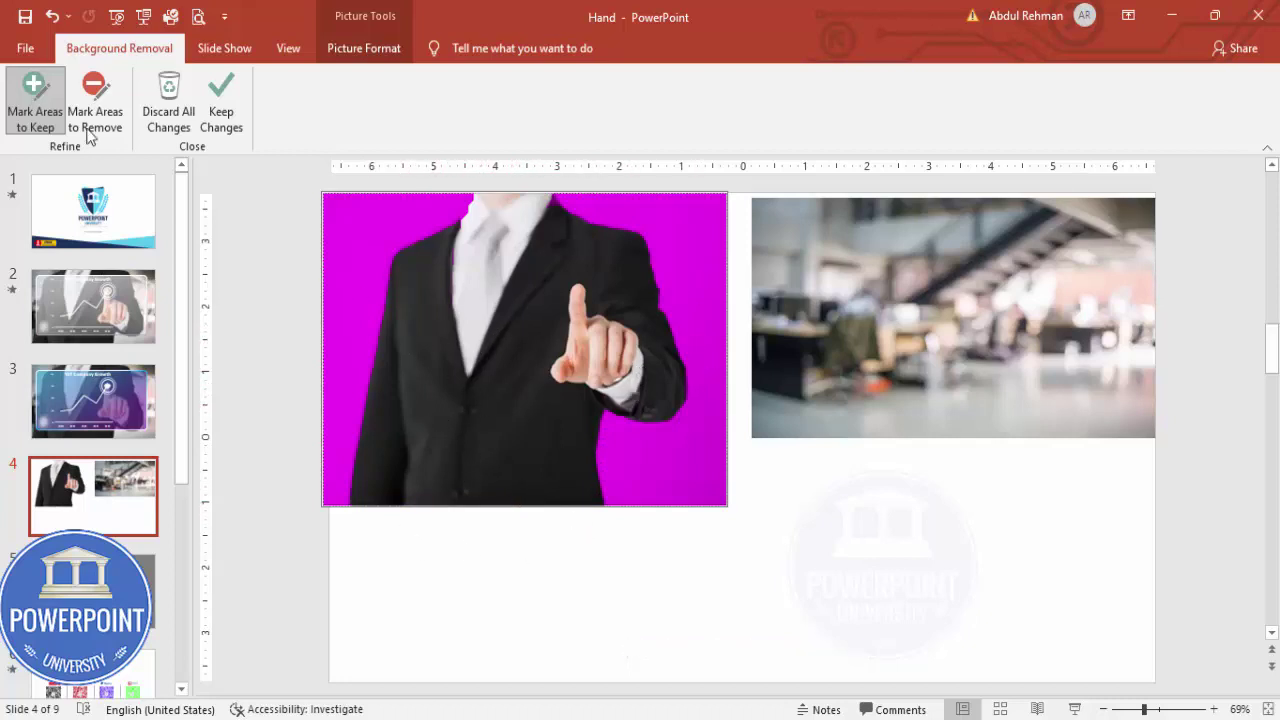
{"action": "left_click", "coordinate": [221, 111]}
Send the blurred office photo to the back and stretch it to fill the slide.
{"action": "left_click_drag", "start_coordinate": [551, 354], "coordinate": [594, 351]}
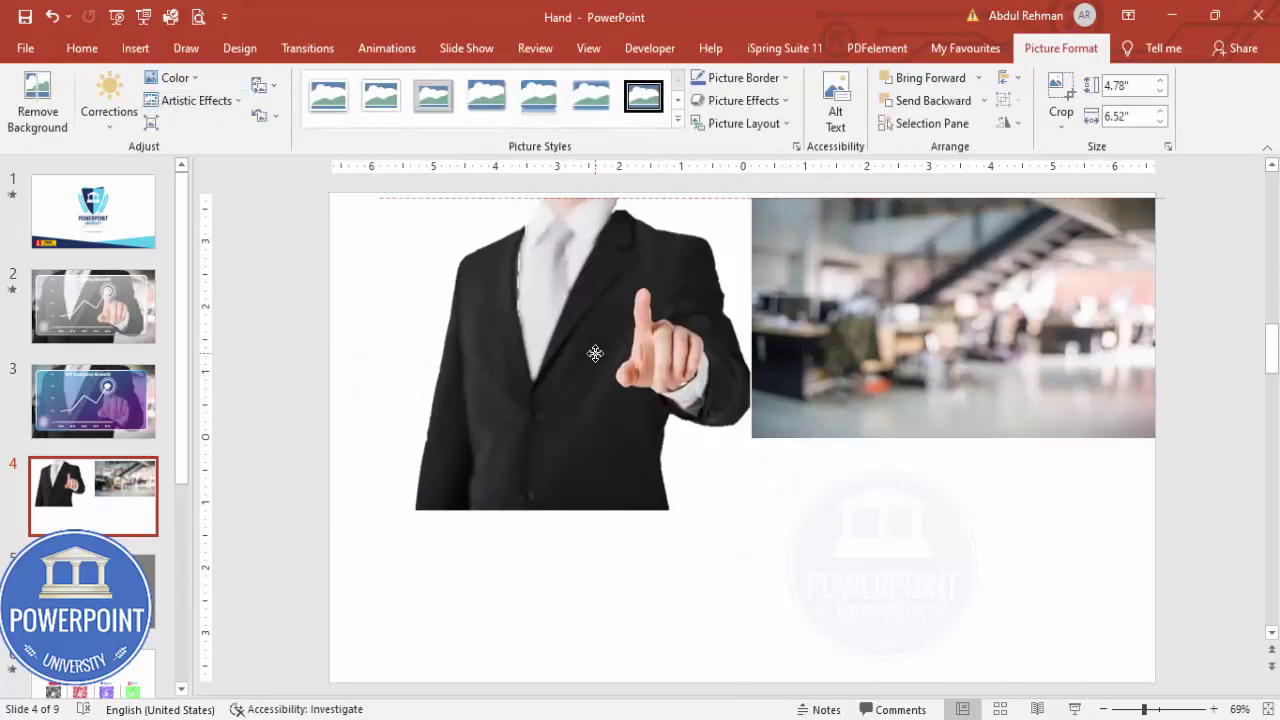
{"action": "left_click", "coordinate": [960, 348]}
{"action": "left_click_drag", "start_coordinate": [1073, 337], "coordinate": [1073, 332]}
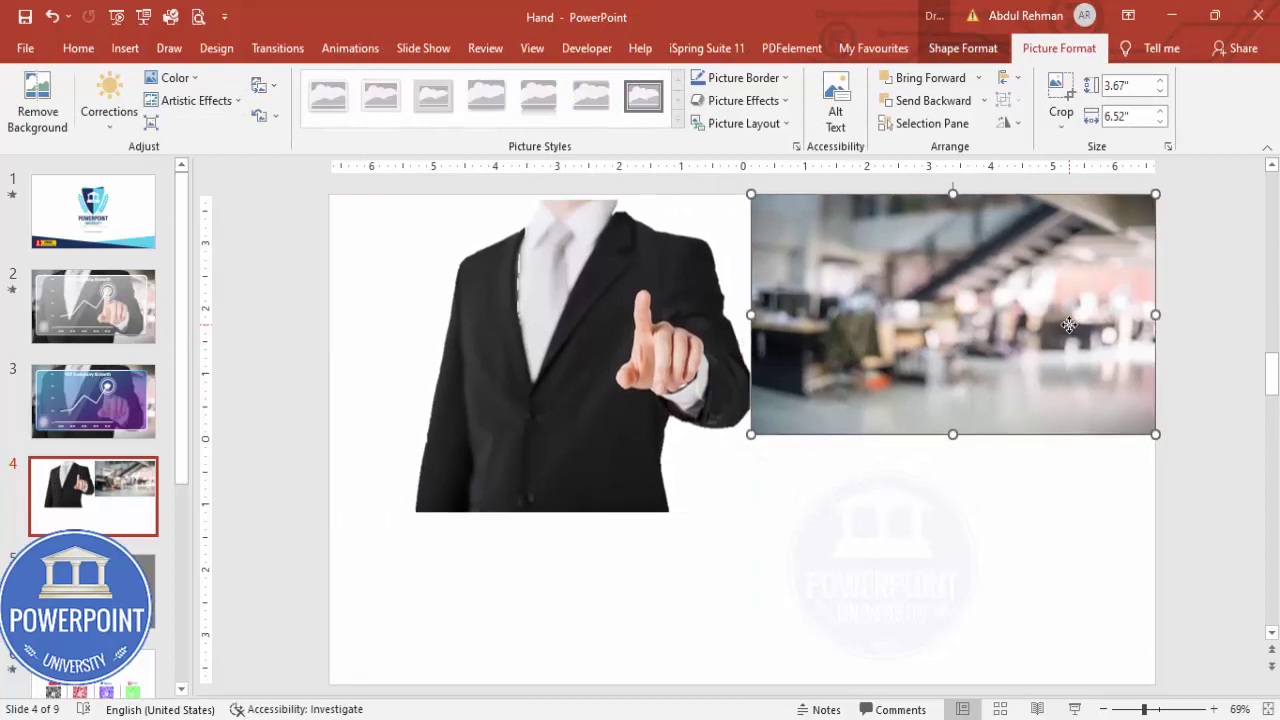
{"action": "left_click", "coordinate": [987, 103]}
{"action": "left_click", "coordinate": [960, 149]}
{"action": "left_click_drag", "start_coordinate": [751, 434], "coordinate": [329, 677]}
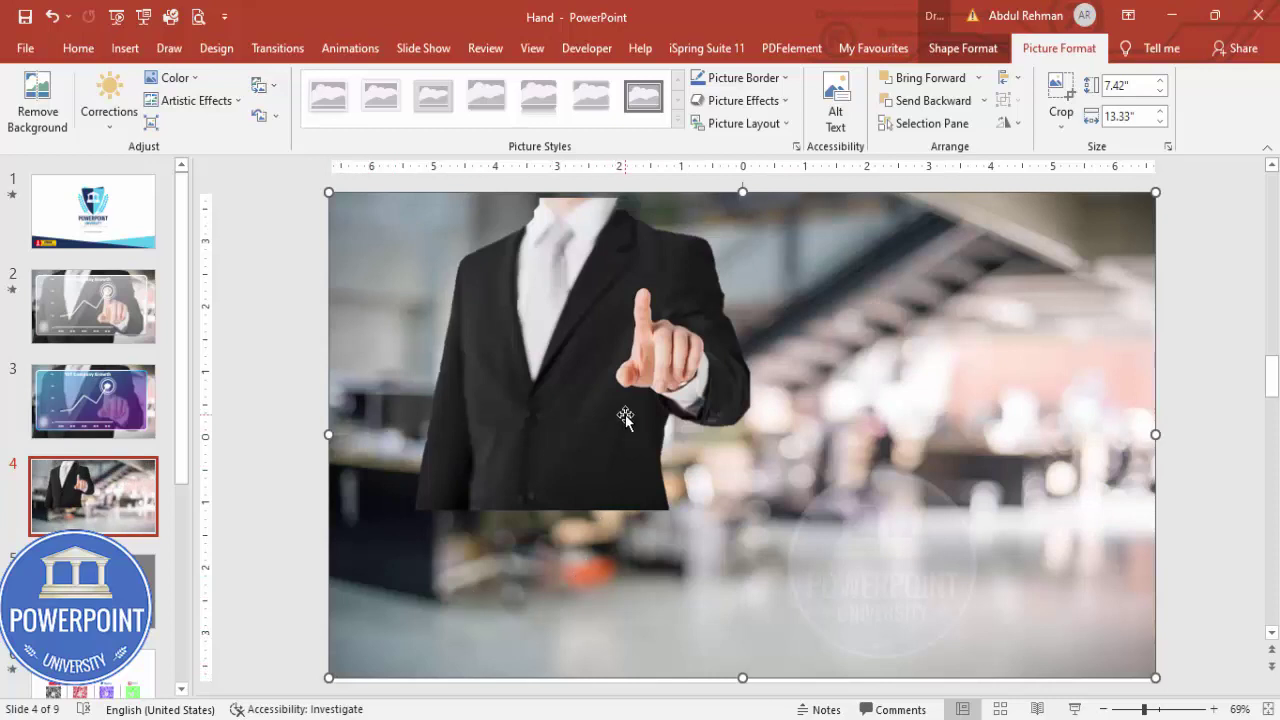
Enlarge the businessman cut-out to 7.42" by 10.12" and move it toward the slide's right.
{"action": "left_click", "coordinate": [591, 374]}
{"action": "left_click_drag", "start_coordinate": [591, 374], "coordinate": [749, 533]}
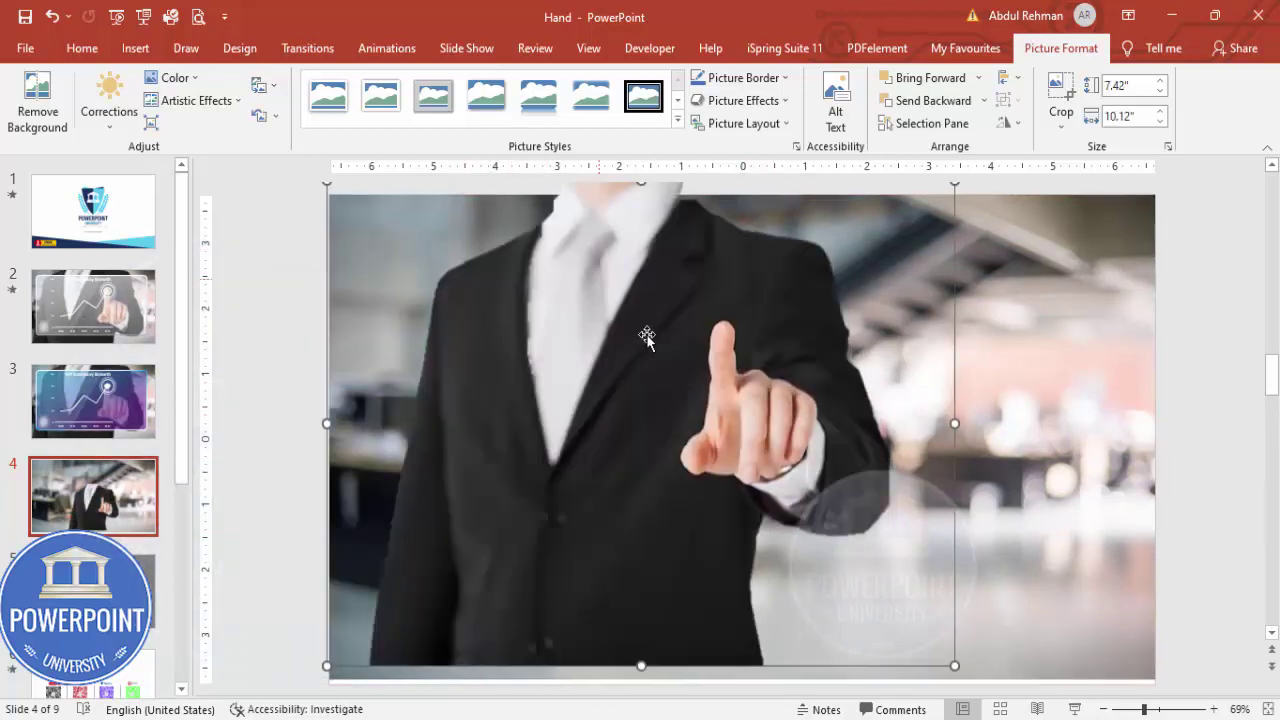
{"action": "left_click_drag", "start_coordinate": [730, 400], "coordinate": [815, 372]}
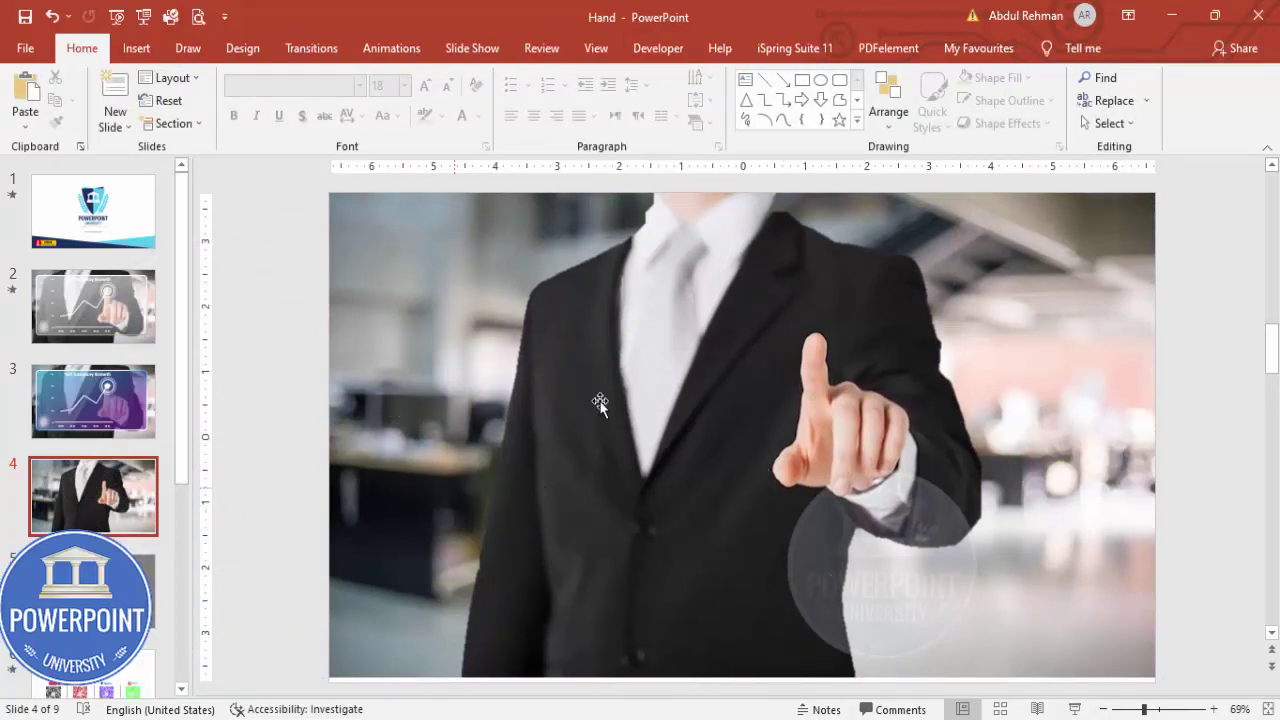
{"action": "left_click", "coordinate": [136, 48]}
Draw a 6.44" by 11.97" rounded rectangle with smaller corners and a white outline, centred on the slide.
{"action": "left_click", "coordinate": [300, 110]}
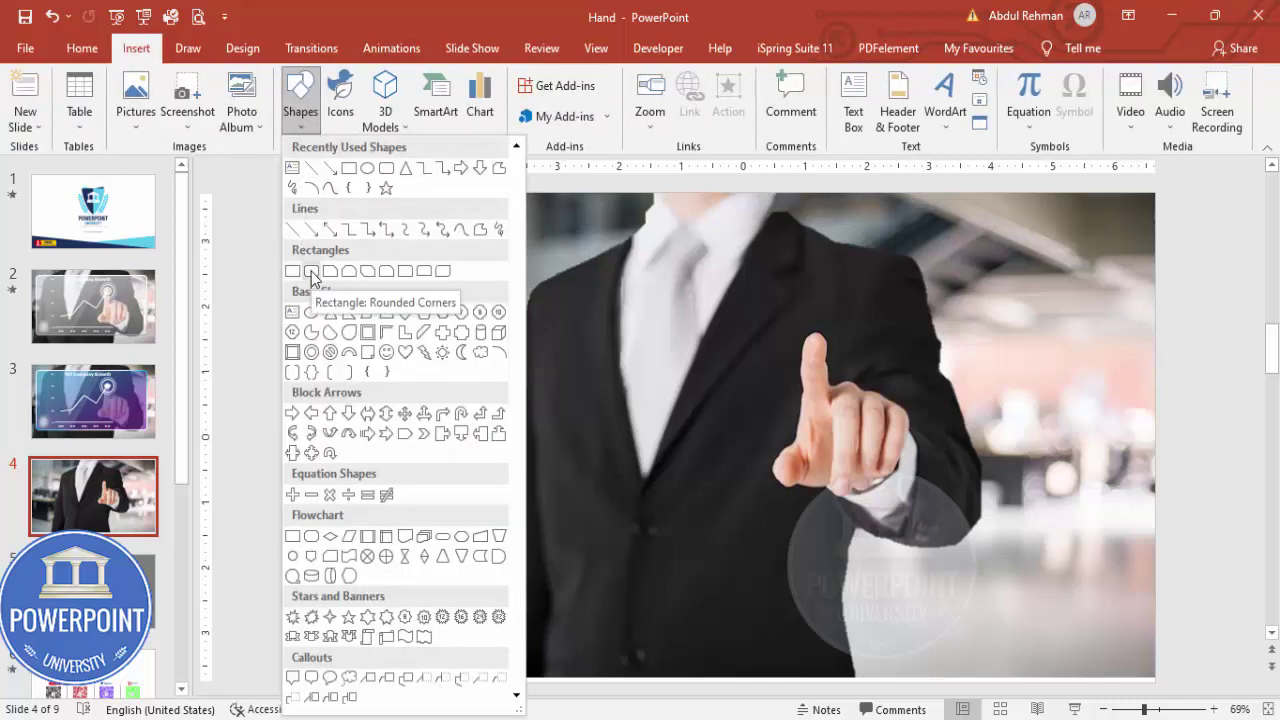
{"action": "left_click", "coordinate": [312, 274]}
{"action": "left_click_drag", "start_coordinate": [372, 238], "coordinate": [1114, 660]}
{"action": "left_click_drag", "start_coordinate": [438, 240], "coordinate": [389, 243]}
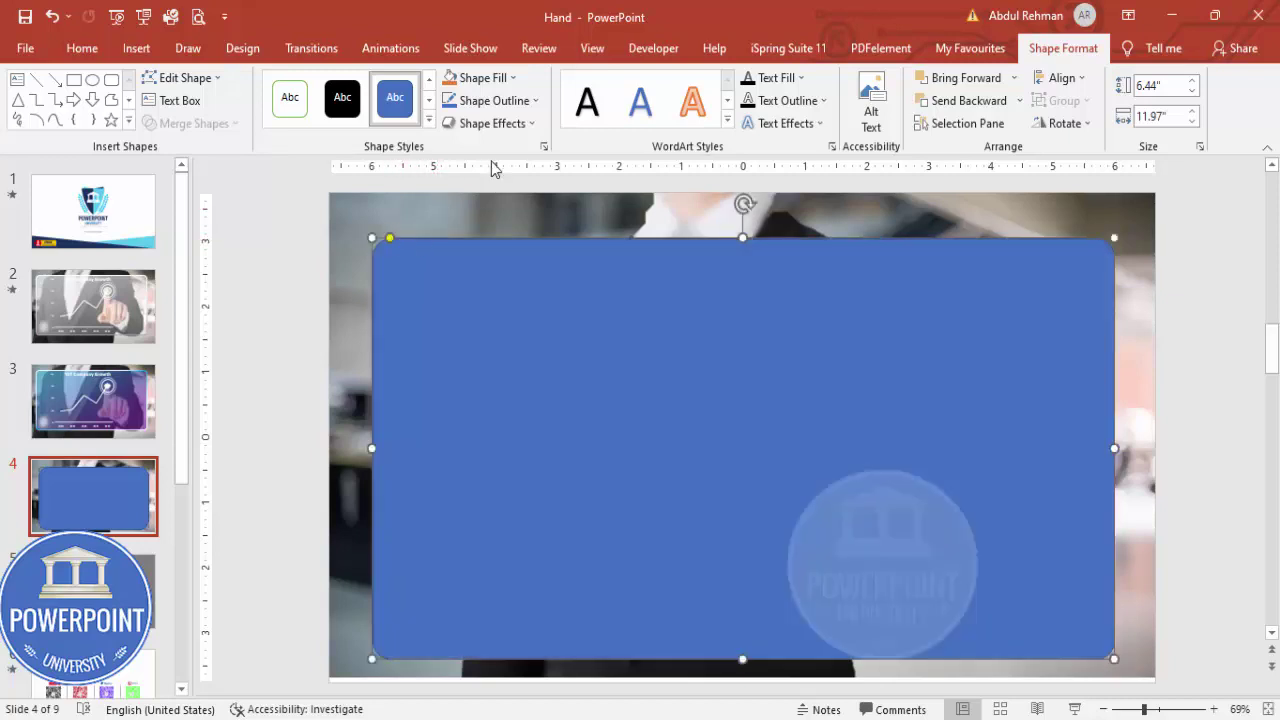
{"action": "left_click", "coordinate": [522, 101]}
{"action": "left_click", "coordinate": [448, 145]}
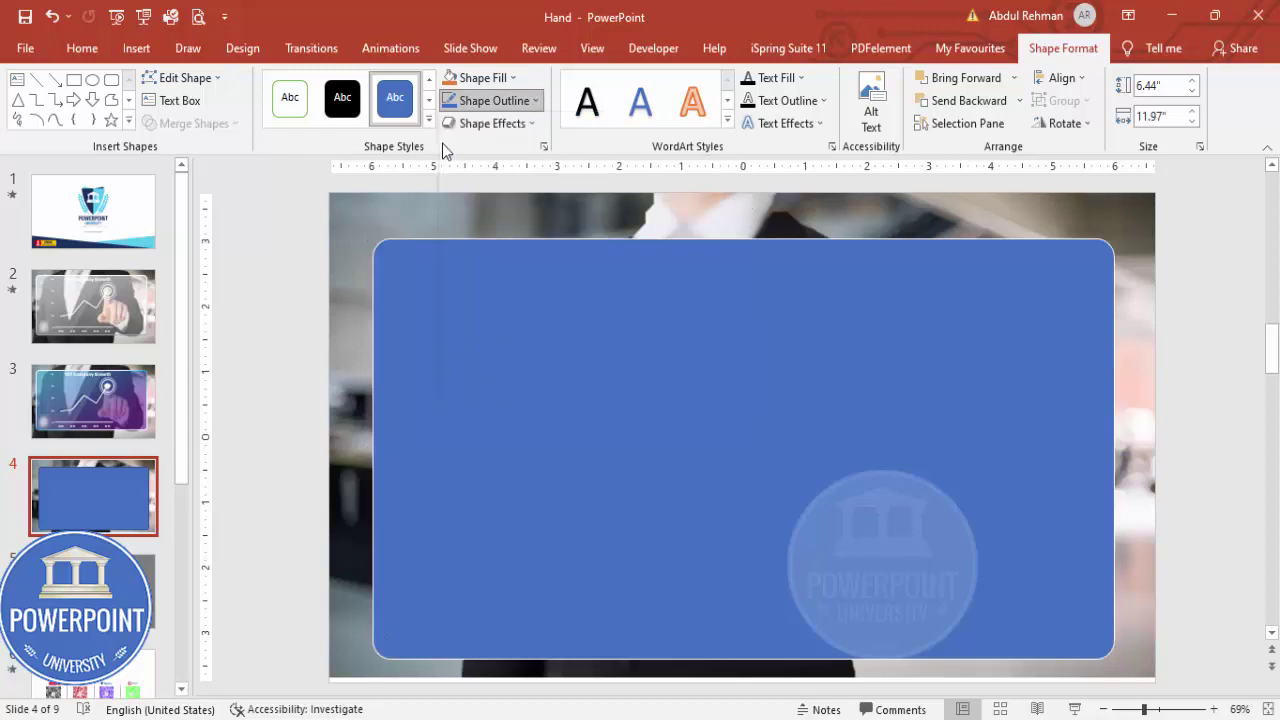
{"action": "left_click_drag", "start_coordinate": [797, 368], "coordinate": [797, 356]}
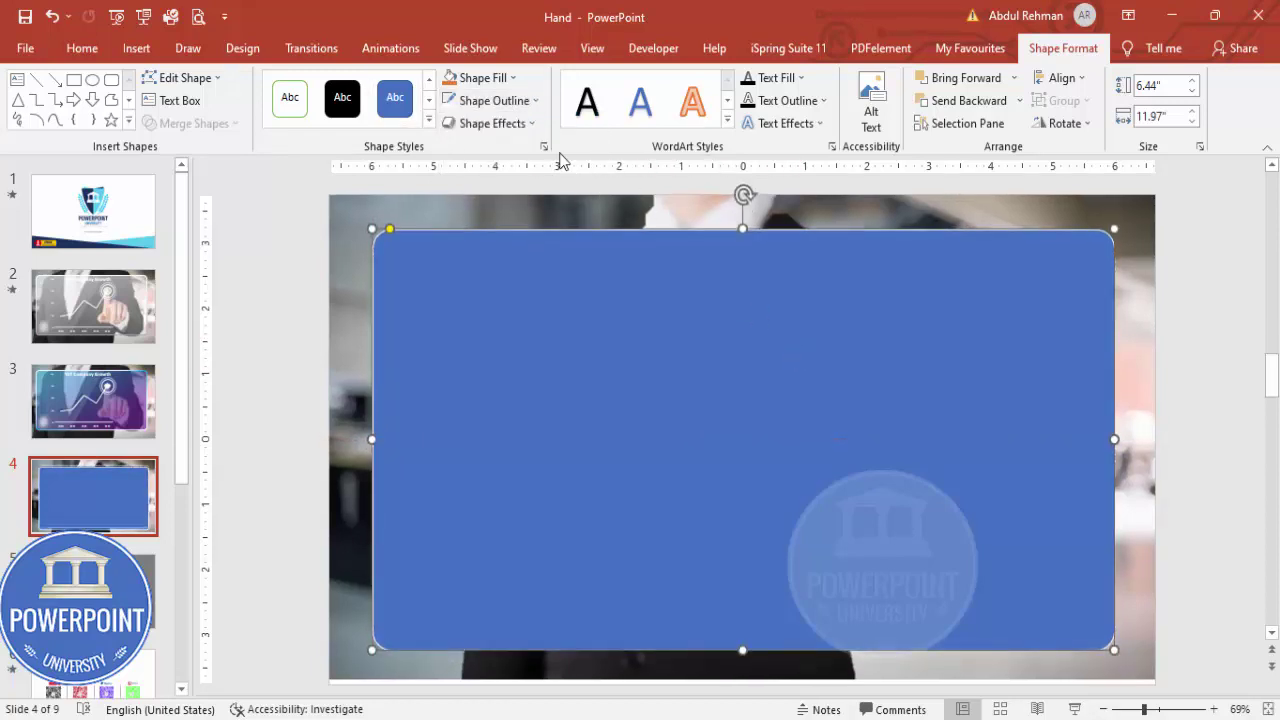
{"action": "right_click", "coordinate": [700, 302]}
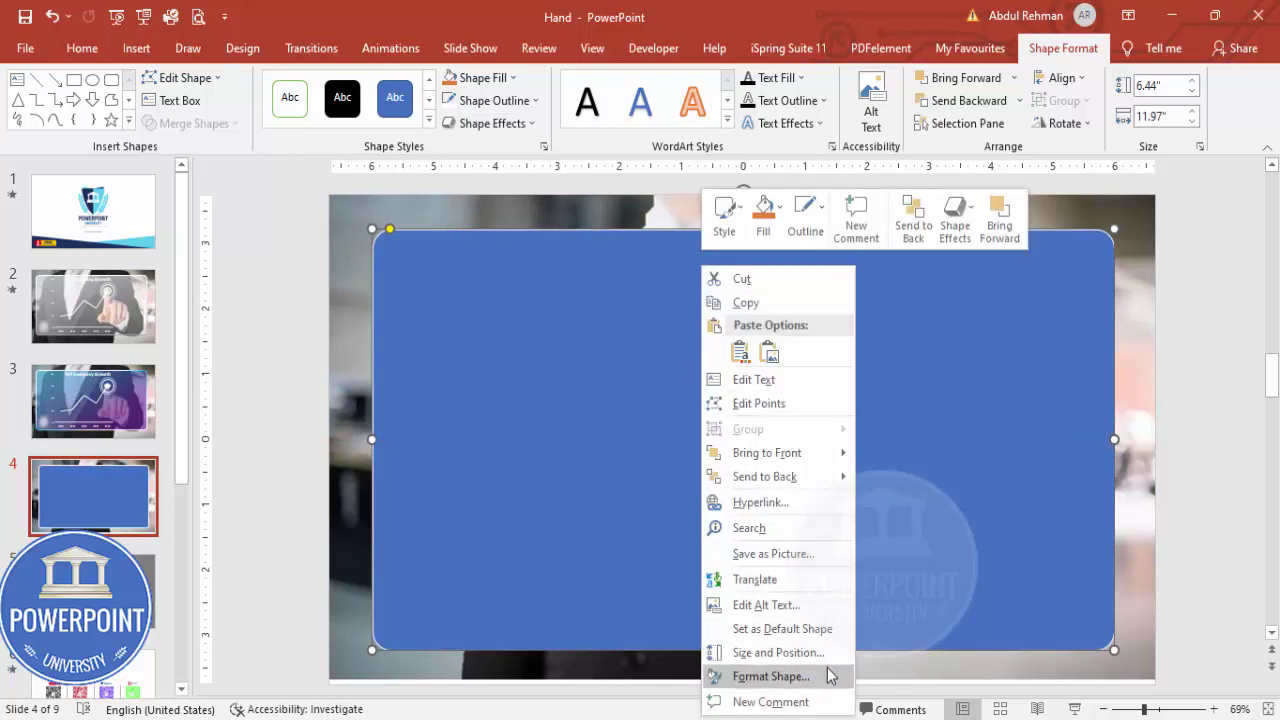
Switch the rectangle's fill to a two-stop gradient and make the first stop white.
{"action": "left_click", "coordinate": [771, 676]}
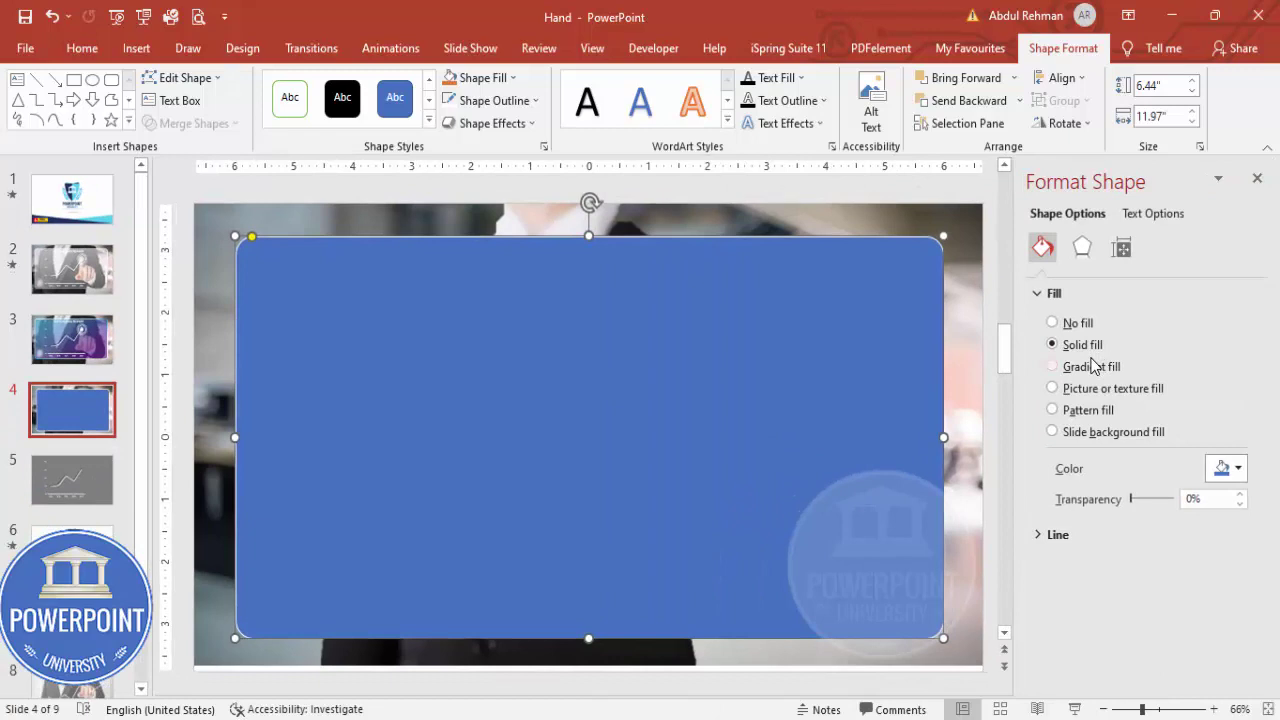
{"action": "left_click", "coordinate": [1092, 370]}
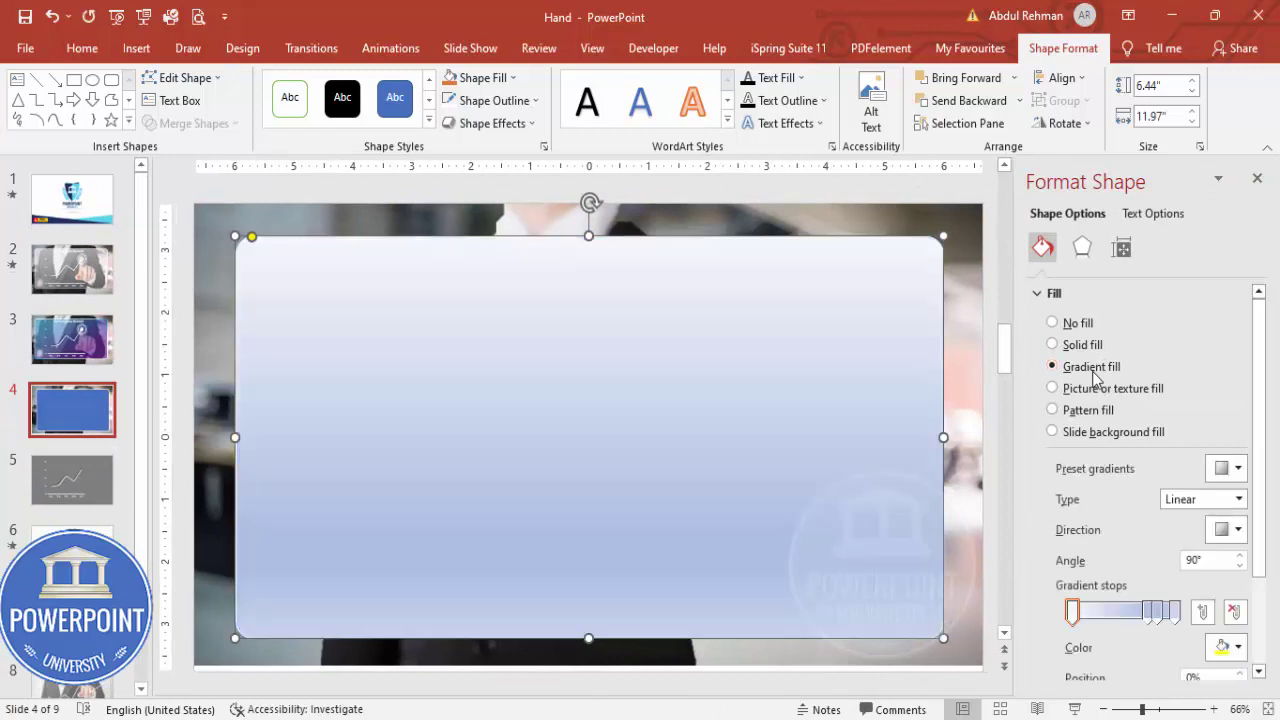
{"action": "left_click", "coordinate": [1153, 611]}
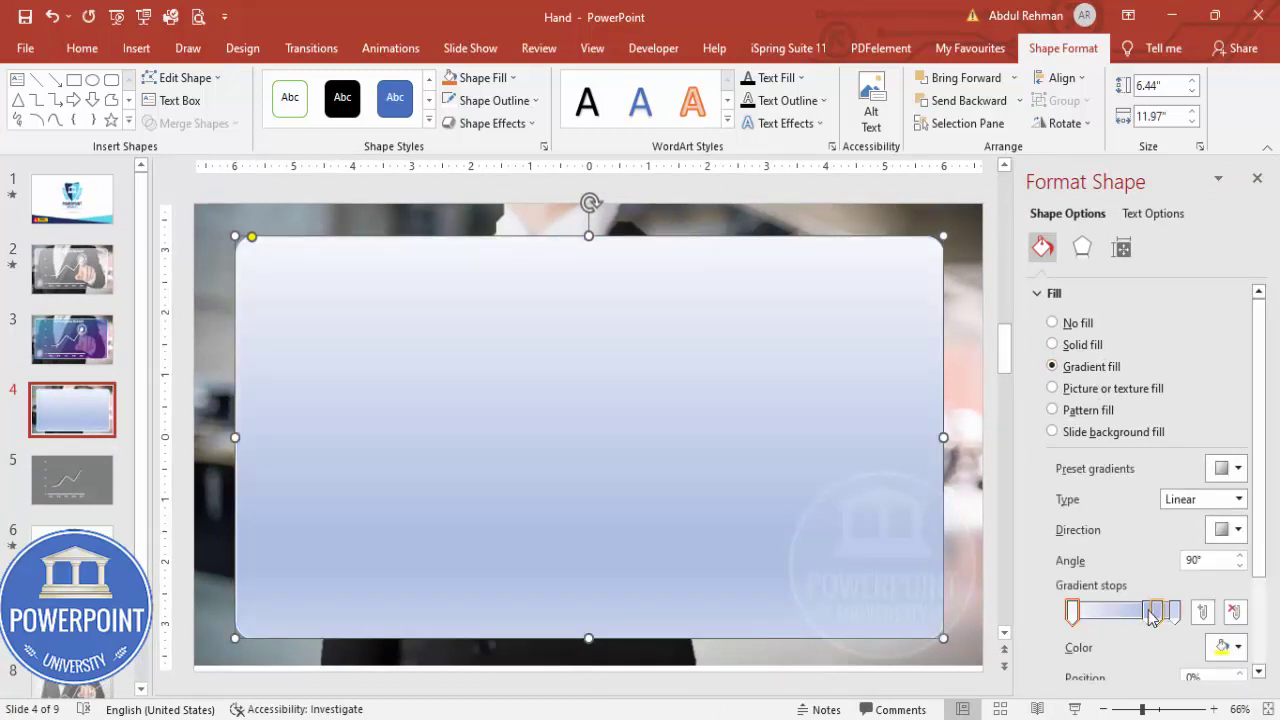
{"action": "left_click", "coordinate": [1235, 612]}
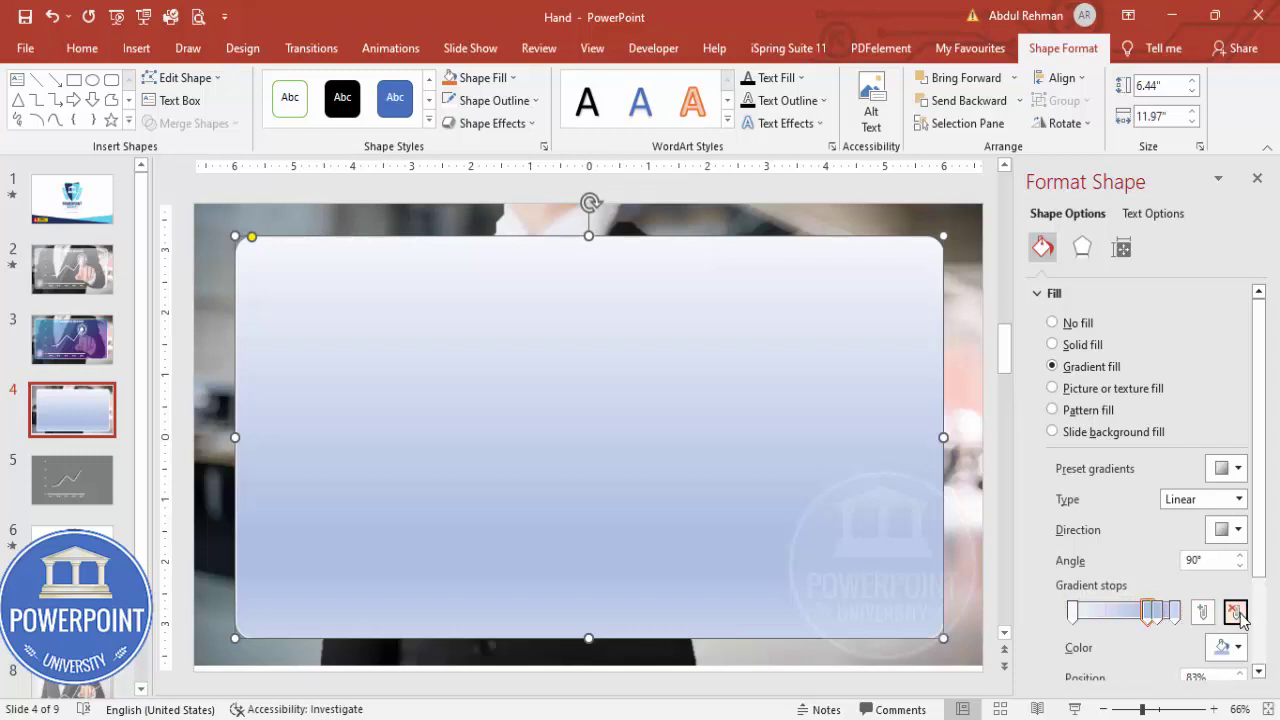
{"action": "left_click", "coordinate": [1235, 612]}
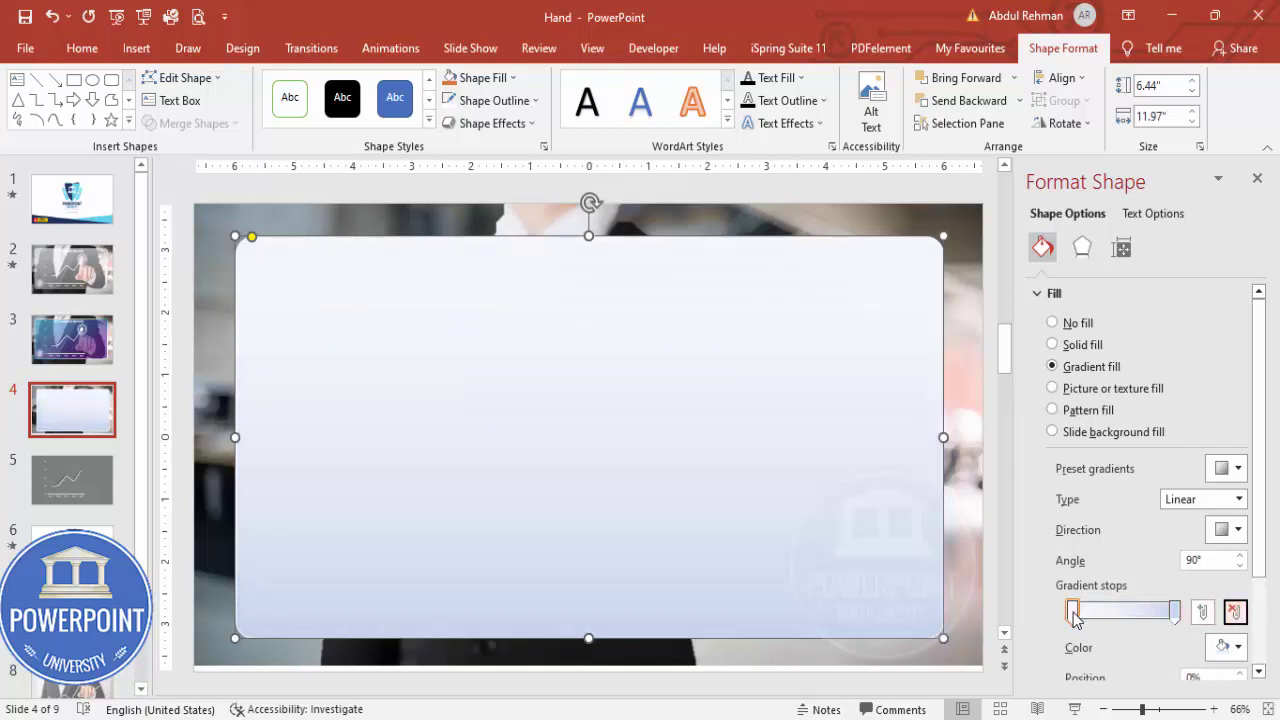
{"action": "left_click", "coordinate": [1225, 647]}
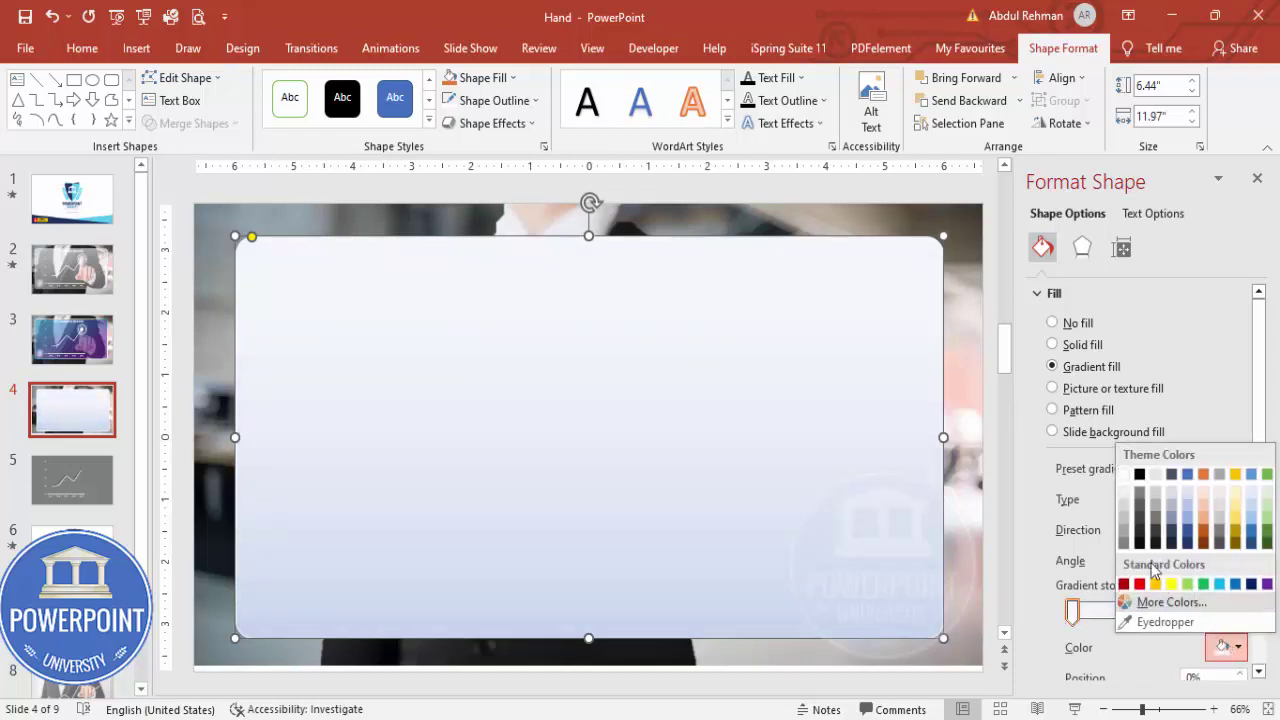
{"action": "left_click", "coordinate": [1124, 480]}
Make the end stop white at 60% transparency and the starting stop about 65% transparent.
{"action": "left_click_drag", "start_coordinate": [1257, 495], "coordinate": [1263, 525]}
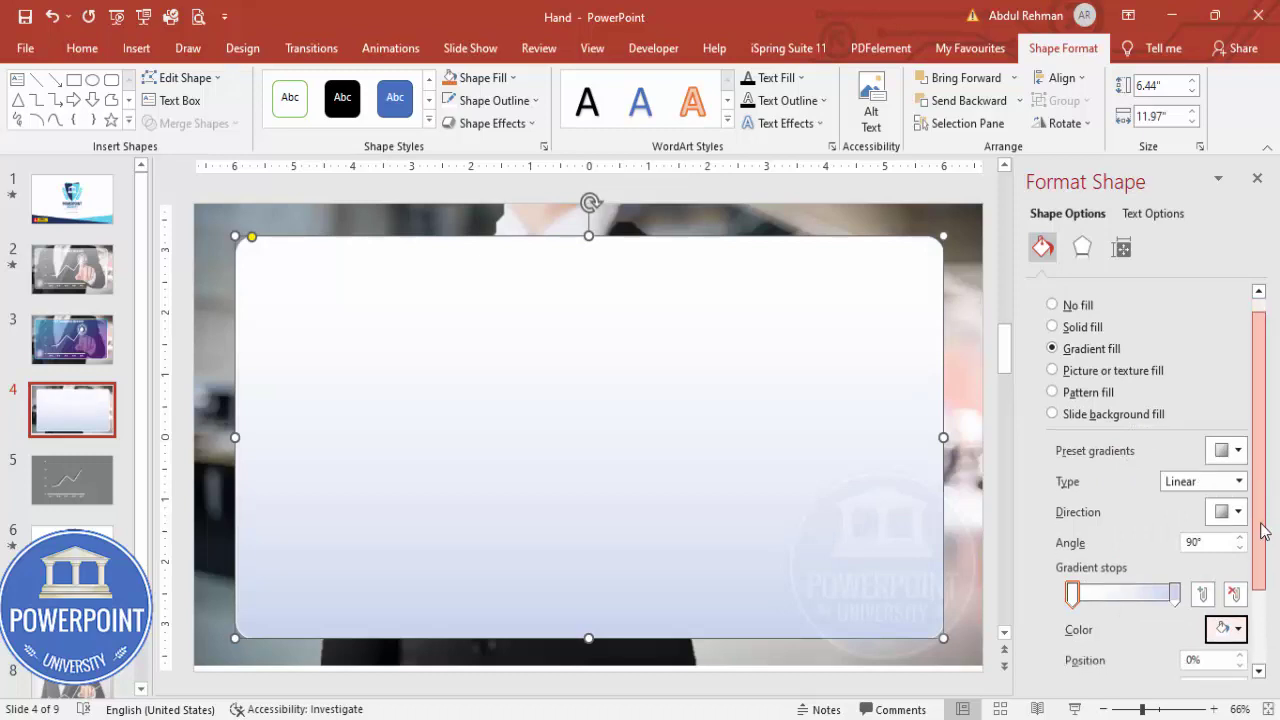
{"action": "scroll", "coordinate": [1210, 508], "scroll_direction": "down", "scroll_amount": 3}
{"action": "left_click", "coordinate": [1177, 488]}
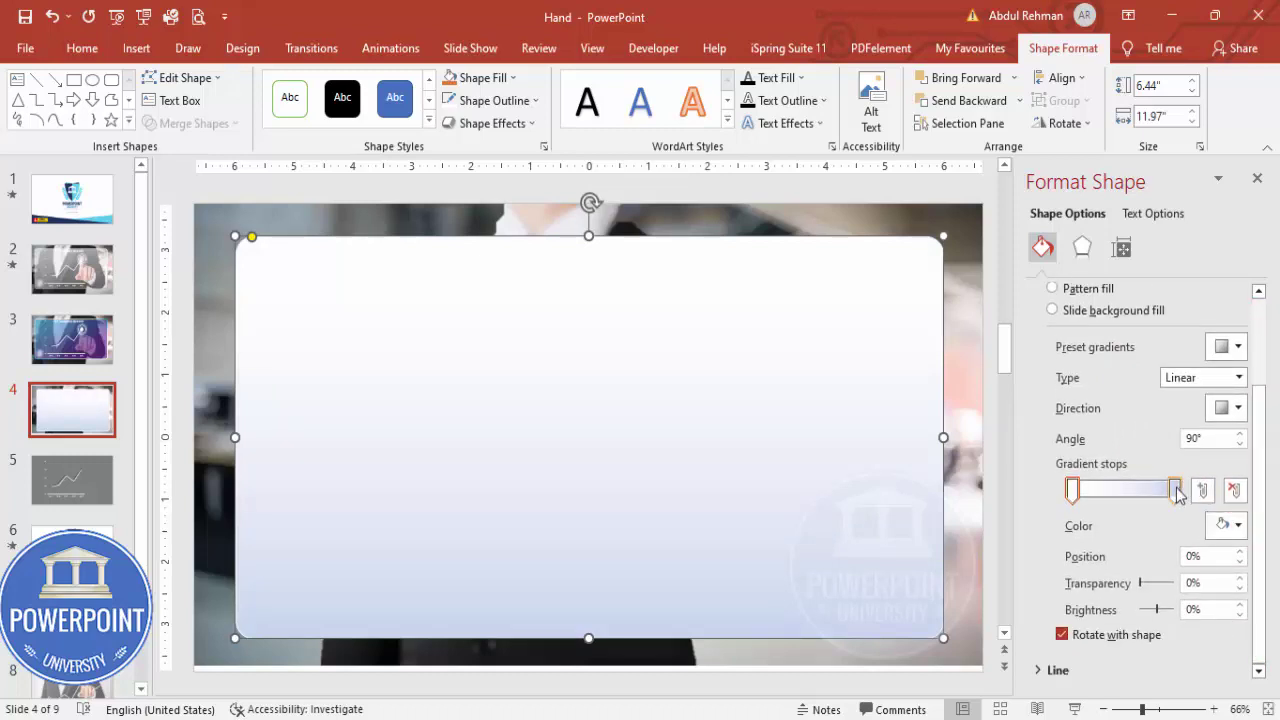
{"action": "left_click", "coordinate": [1228, 525]}
{"action": "left_click", "coordinate": [1124, 352]}
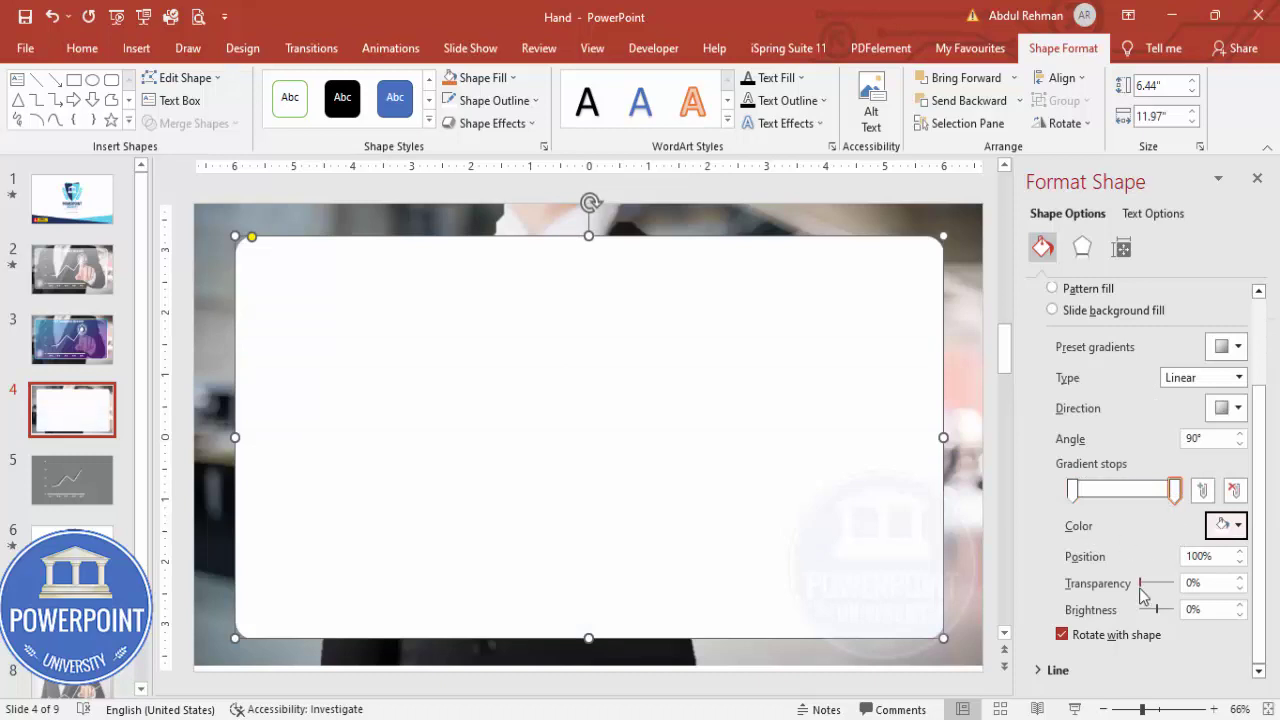
{"action": "left_click_drag", "start_coordinate": [1142, 588], "coordinate": [1160, 588]}
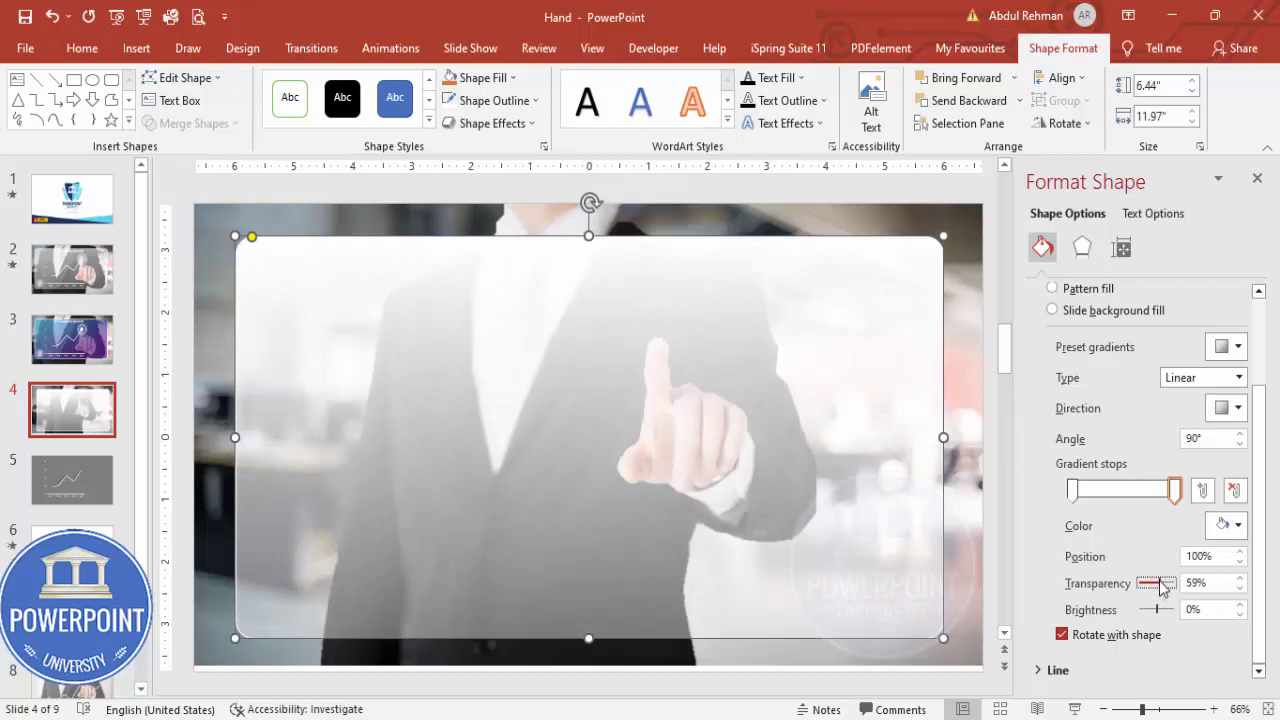
{"action": "left_click", "coordinate": [1239, 578]}
{"action": "left_click", "coordinate": [1073, 490]}
{"action": "left_click_drag", "start_coordinate": [1134, 589], "coordinate": [1170, 580]}
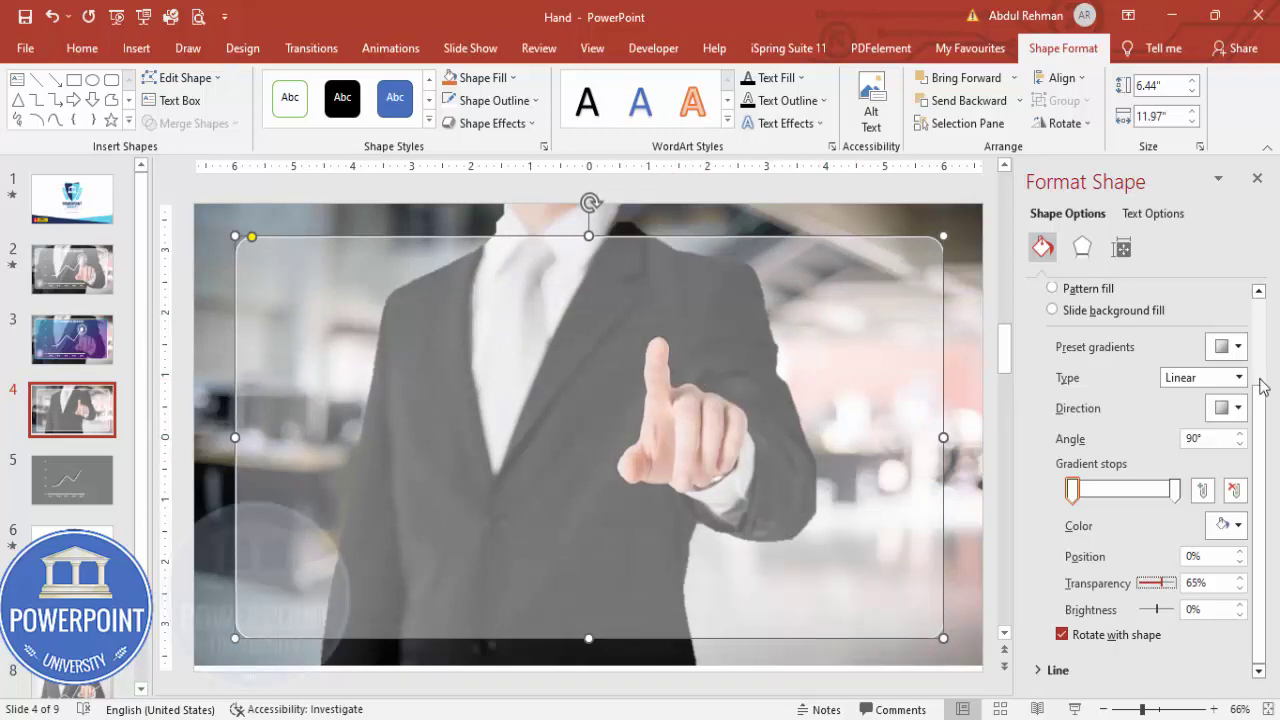
Change the rectangle's outline to a two-stop gradient line with a black first stop.
{"action": "left_click", "coordinate": [1040, 672]}
{"action": "left_click_drag", "start_coordinate": [1266, 486], "coordinate": [1266, 630]}
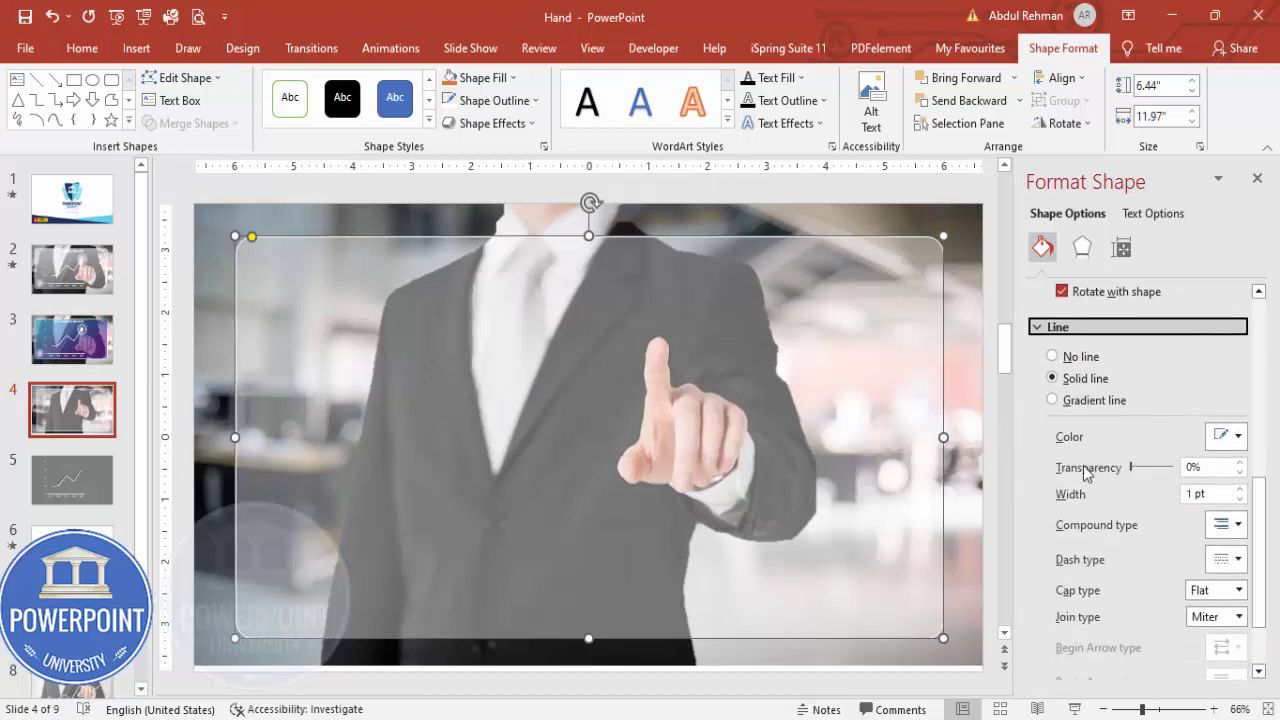
{"action": "left_click", "coordinate": [1094, 400]}
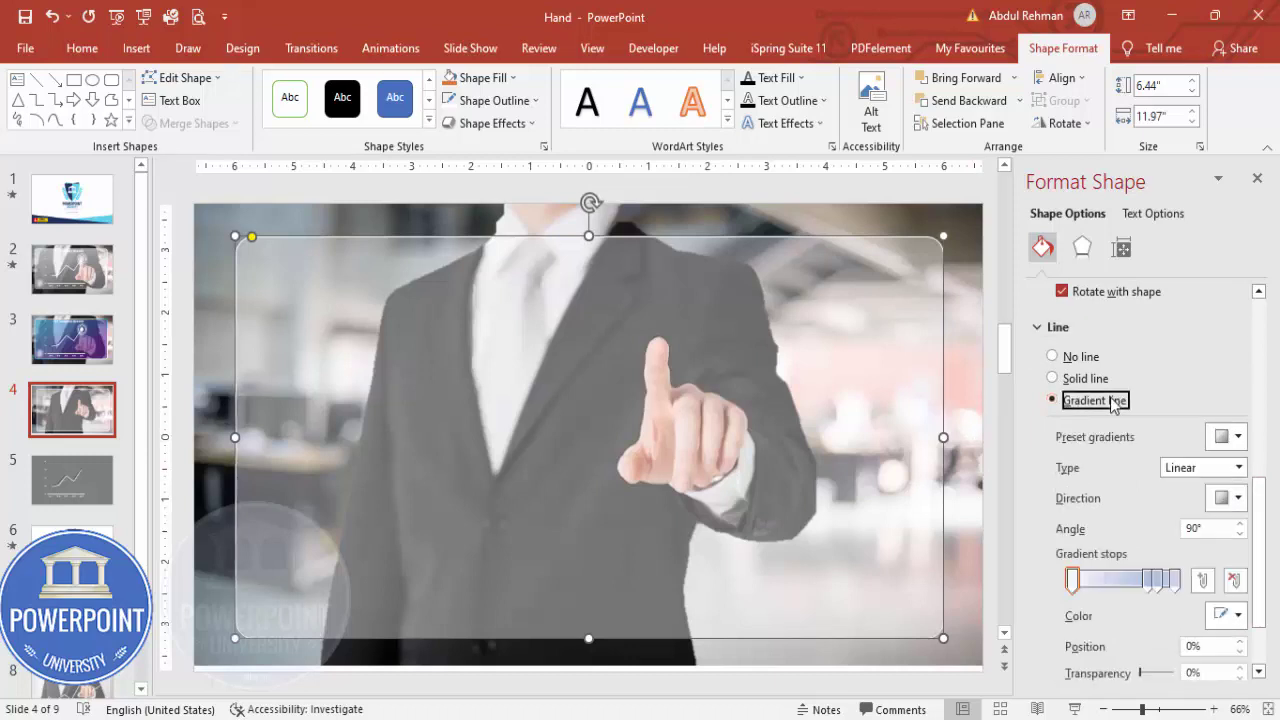
{"action": "left_click", "coordinate": [1152, 580]}
{"action": "left_click", "coordinate": [1234, 580]}
{"action": "left_click", "coordinate": [1234, 580]}
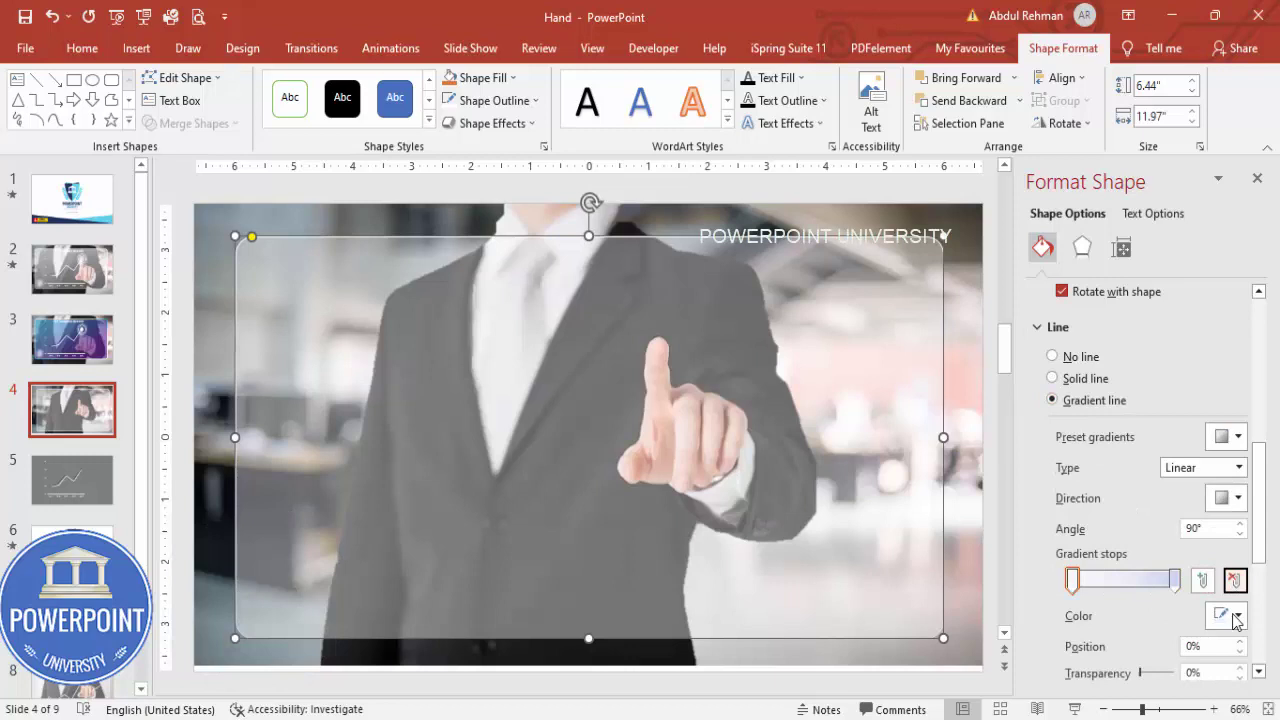
{"action": "left_click", "coordinate": [1236, 614]}
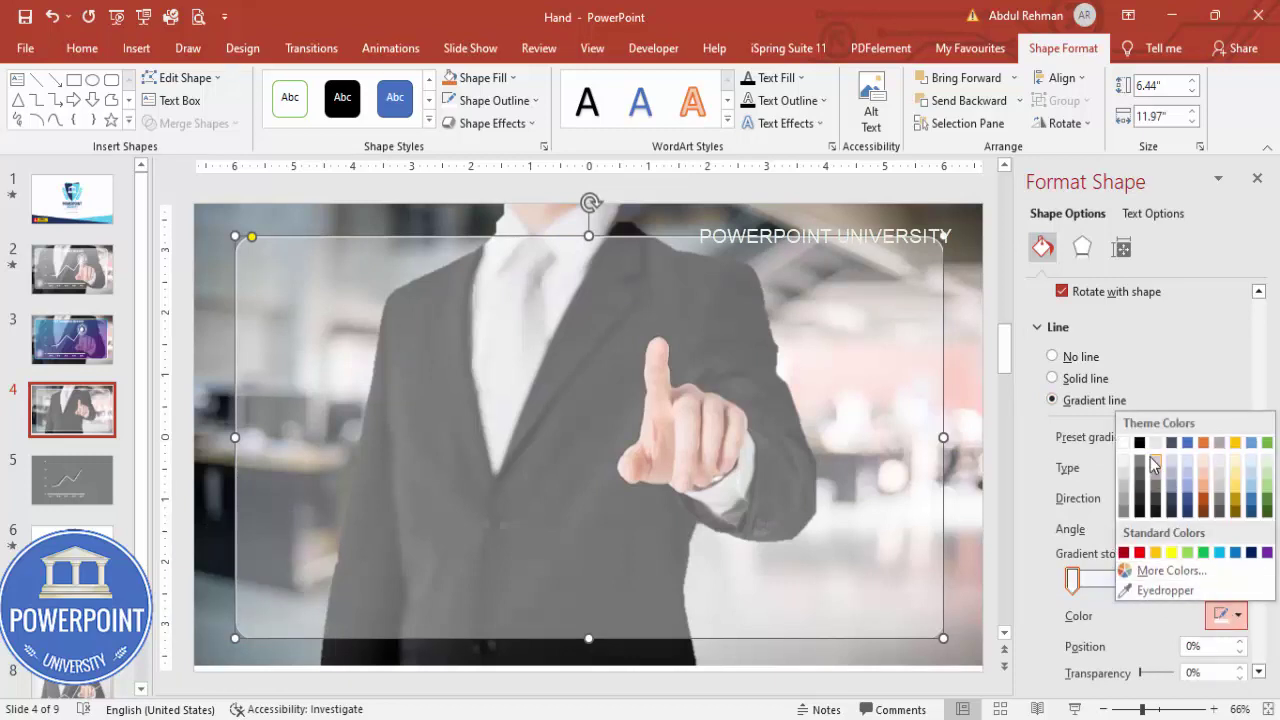
{"action": "left_click", "coordinate": [1140, 443]}
Make the outline's end stop white and angle the gradient at 225°.
{"action": "left_click", "coordinate": [1175, 580]}
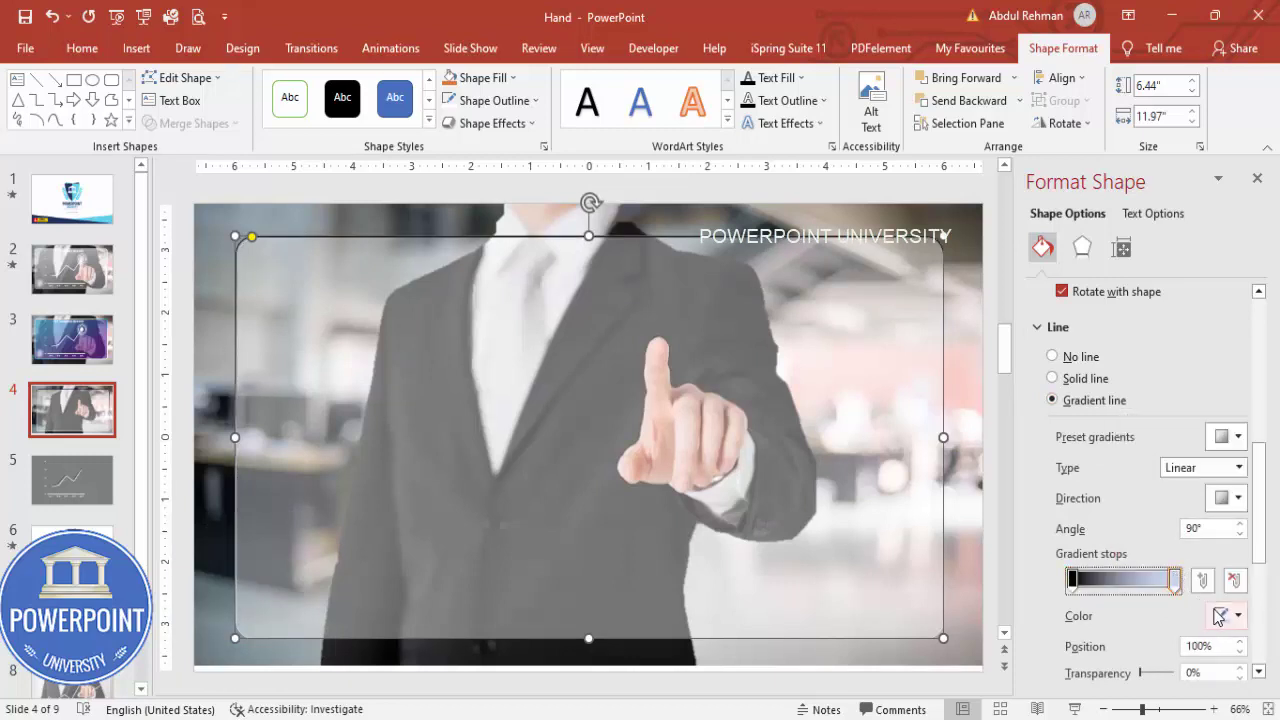
{"action": "left_click", "coordinate": [1218, 615]}
{"action": "left_click", "coordinate": [1128, 447]}
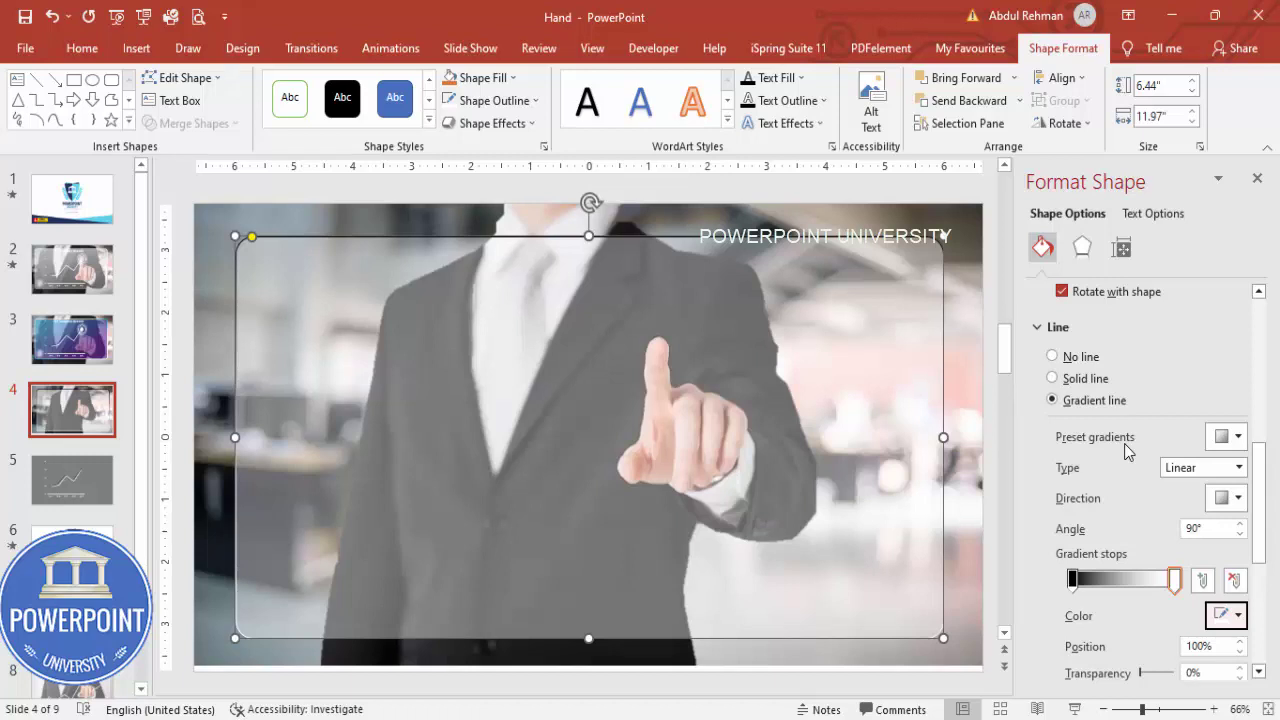
{"action": "left_click", "coordinate": [1227, 497]}
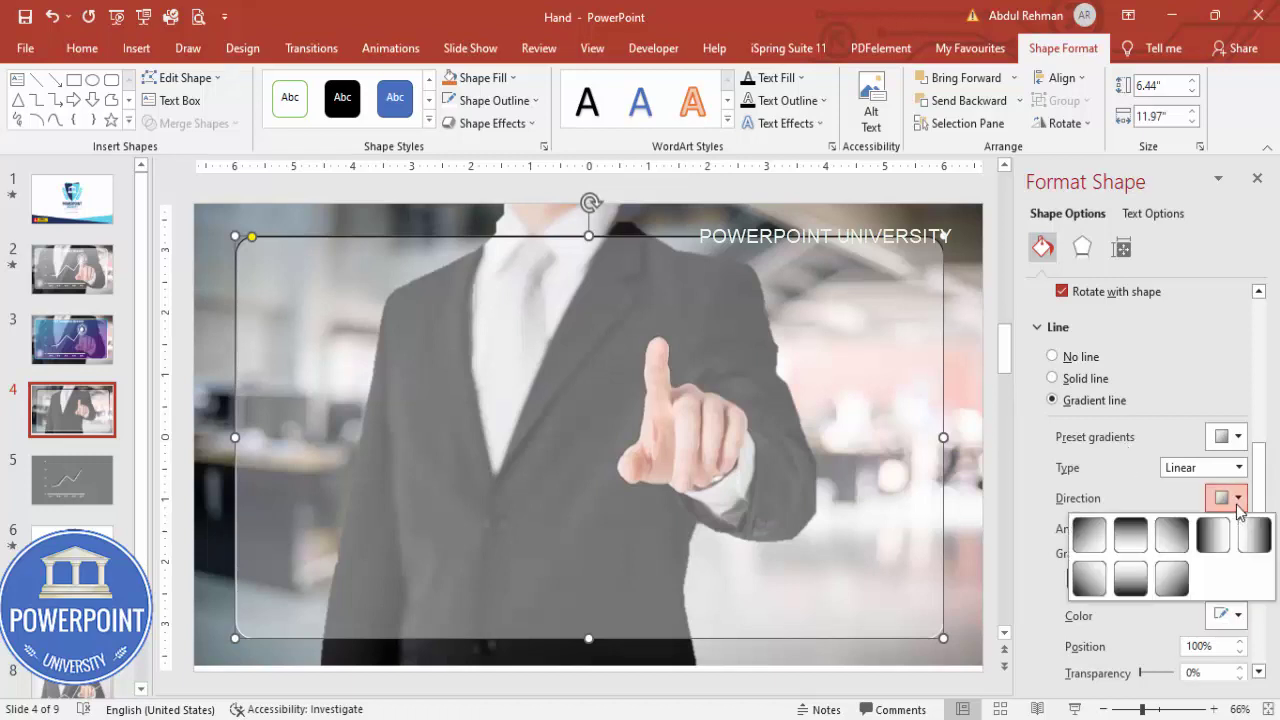
{"action": "left_click", "coordinate": [1170, 580]}
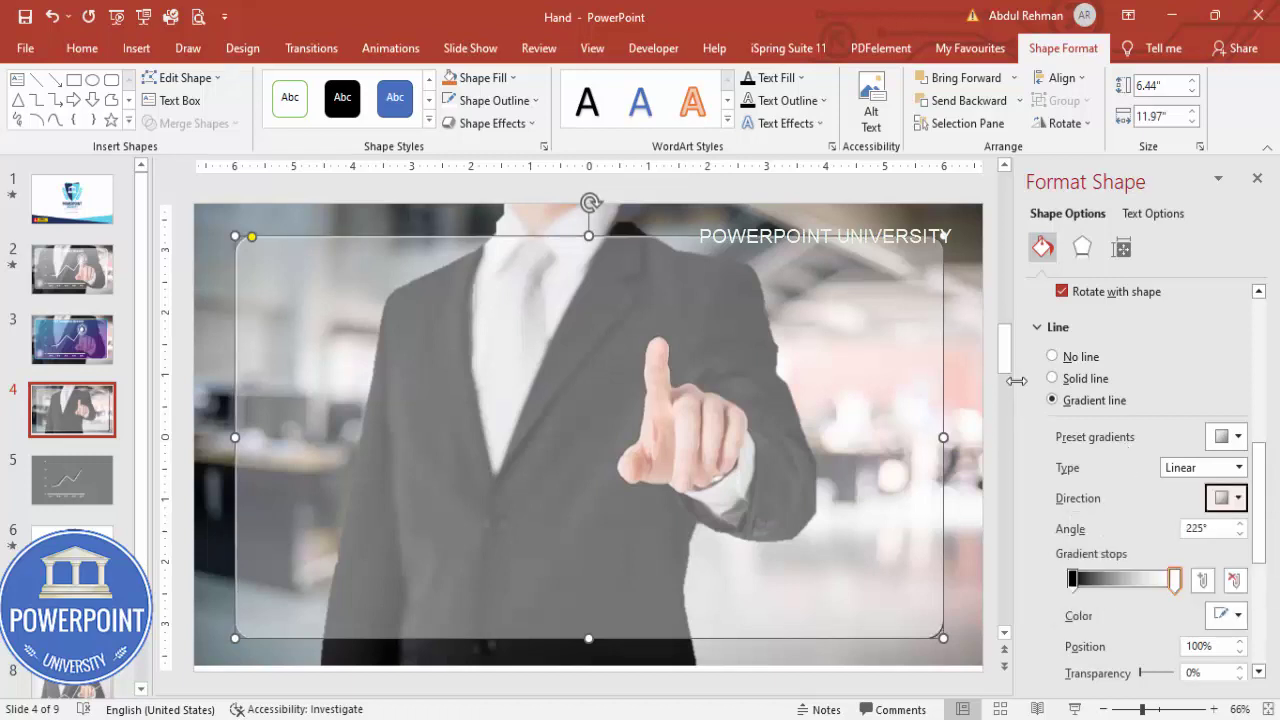
{"action": "left_click_drag", "start_coordinate": [918, 216], "coordinate": [918, 228]}
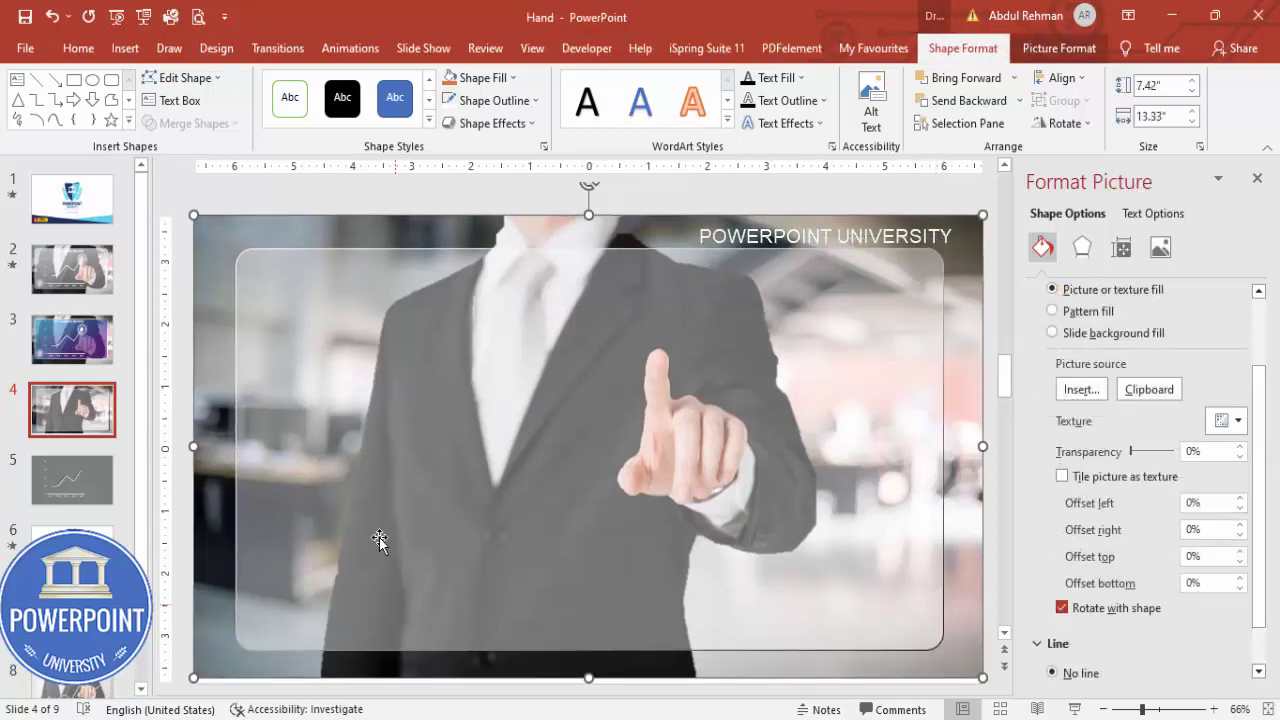
Undo the accidental photo move, then recolour the fill gradient stops light blue and purple.
{"action": "key", "text": "ctrl+z"}
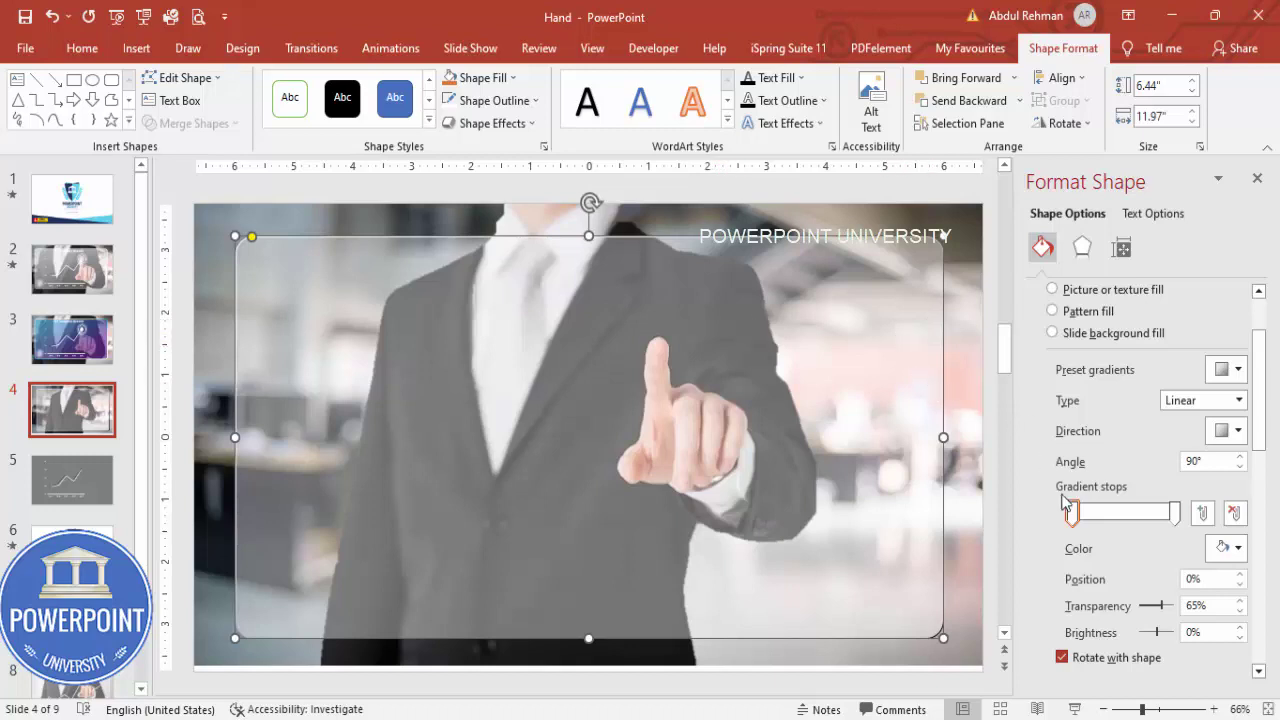
{"action": "left_click", "coordinate": [1073, 512]}
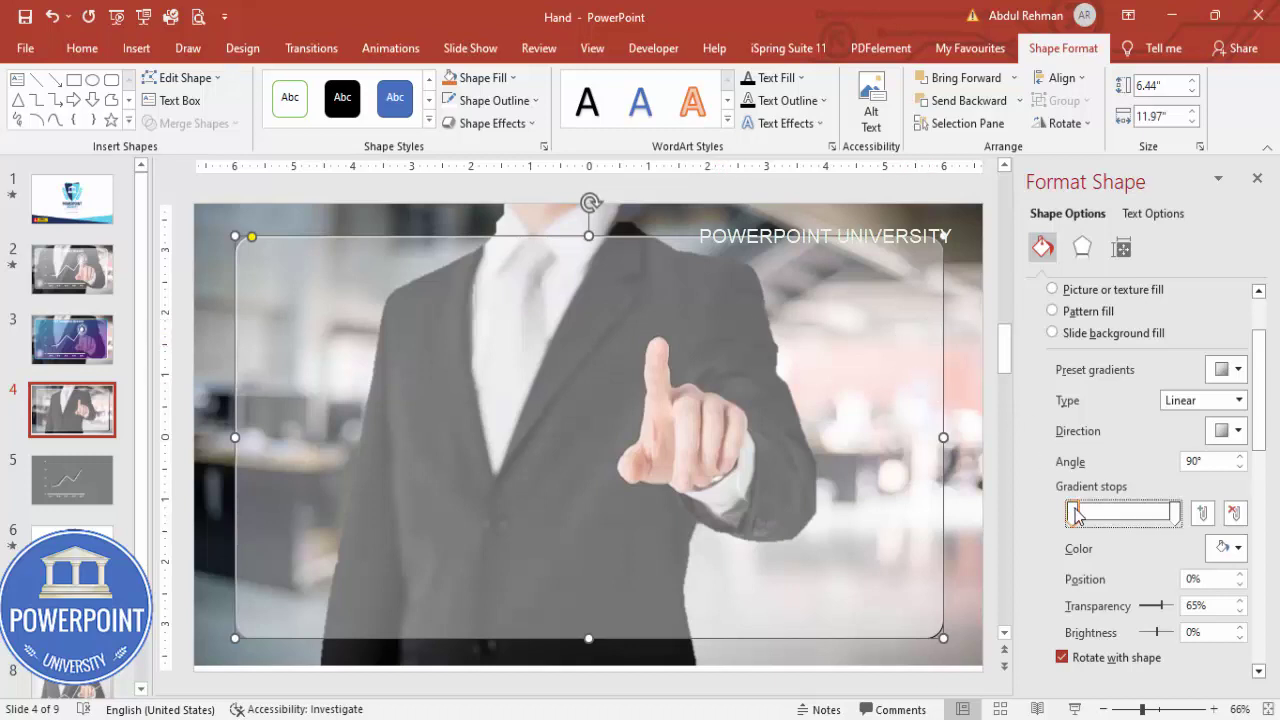
{"action": "left_click", "coordinate": [1238, 548]}
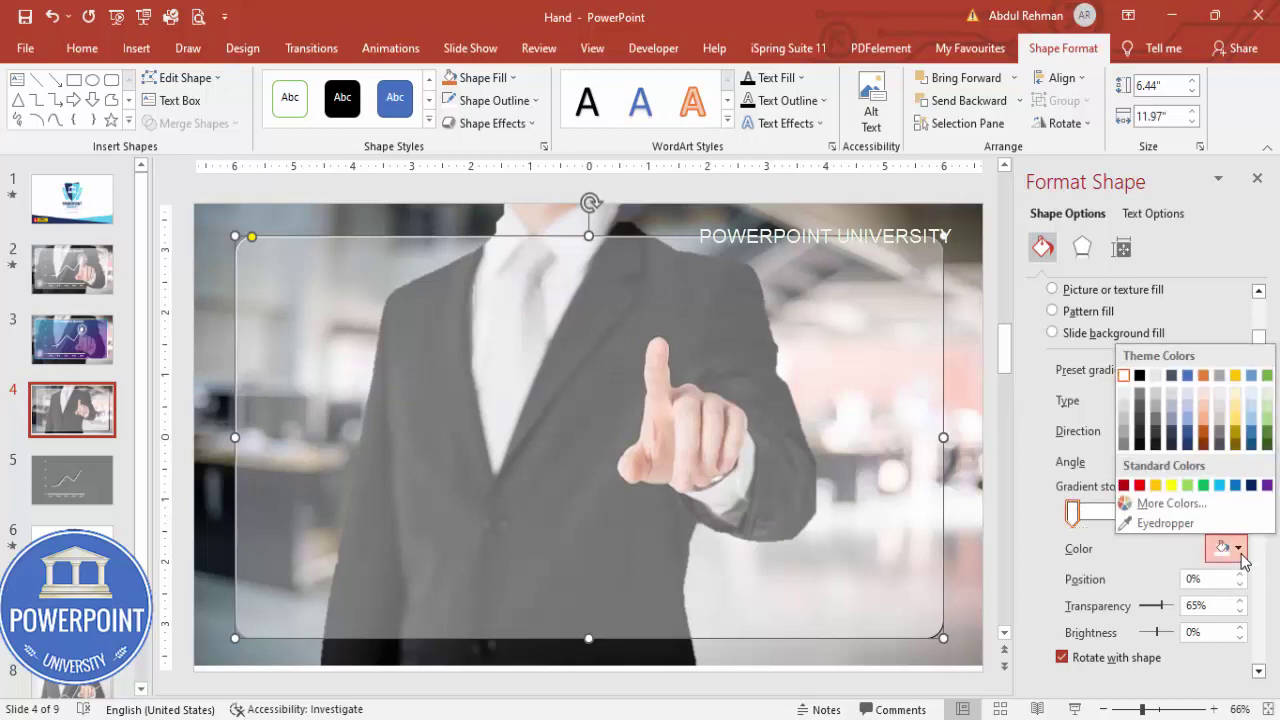
{"action": "left_click", "coordinate": [1219, 486]}
{"action": "left_click", "coordinate": [1174, 512]}
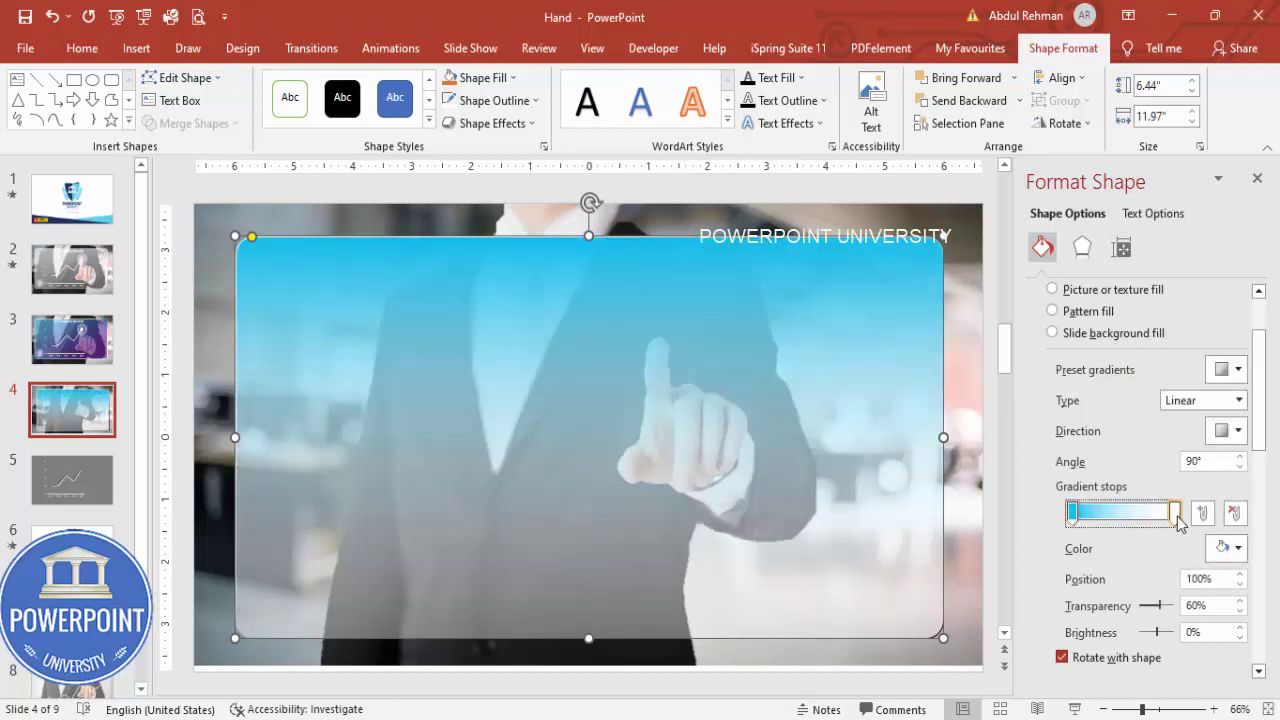
{"action": "left_click", "coordinate": [1238, 548]}
{"action": "left_click", "coordinate": [1268, 486]}
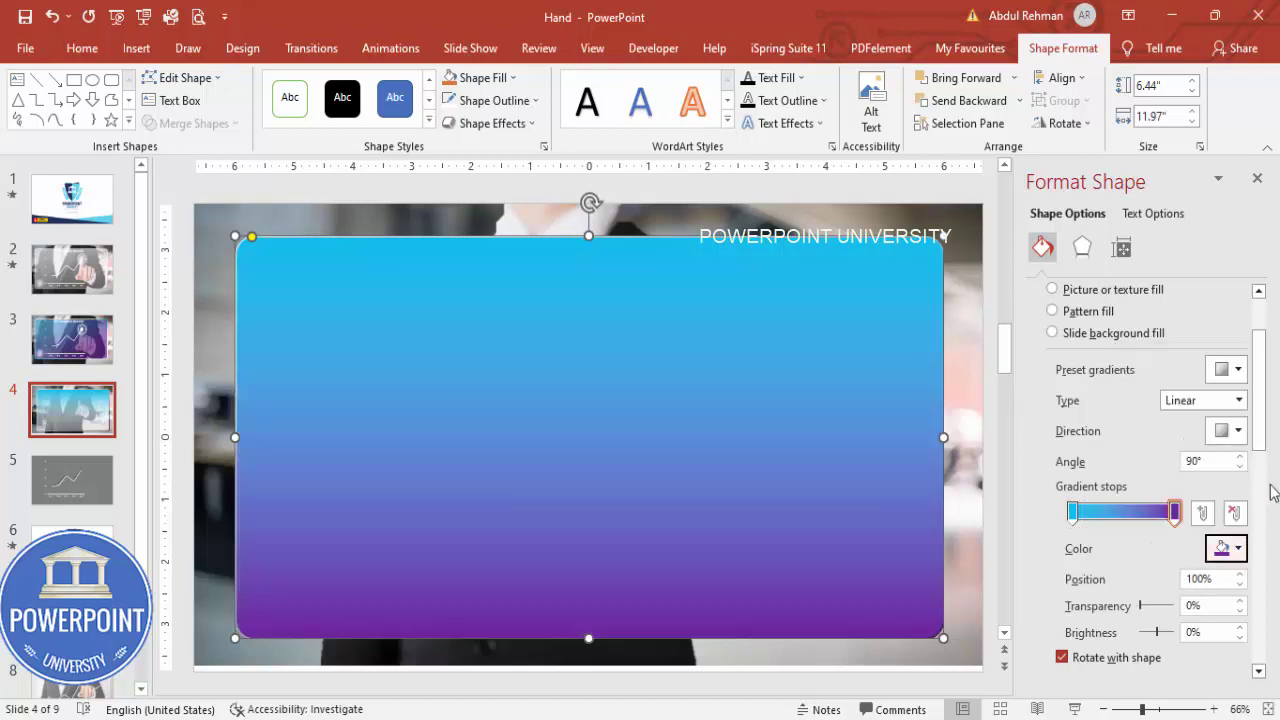
Set both fill gradient stops to 61% transparency and the direction to 45° diagonal.
{"action": "left_click_drag", "start_coordinate": [1139, 609], "coordinate": [1160, 607]}
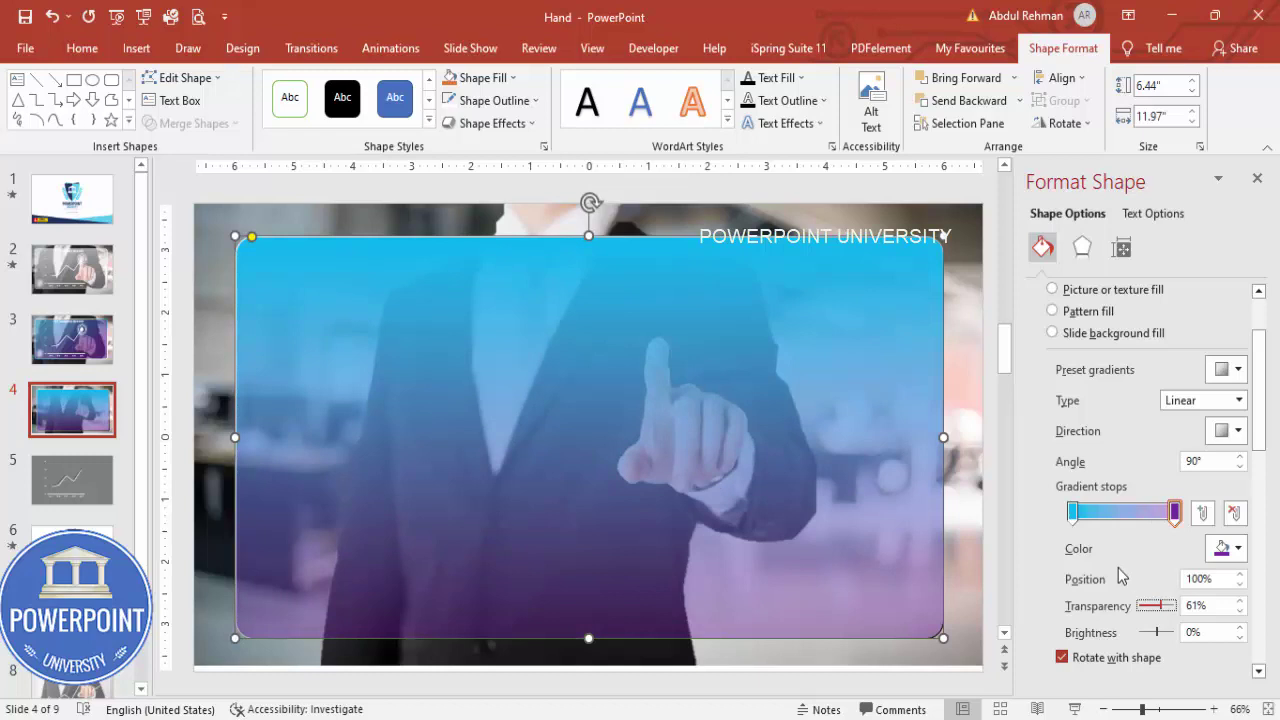
{"action": "left_click", "coordinate": [1073, 512]}
{"action": "left_click_drag", "start_coordinate": [1147, 611], "coordinate": [1160, 607]}
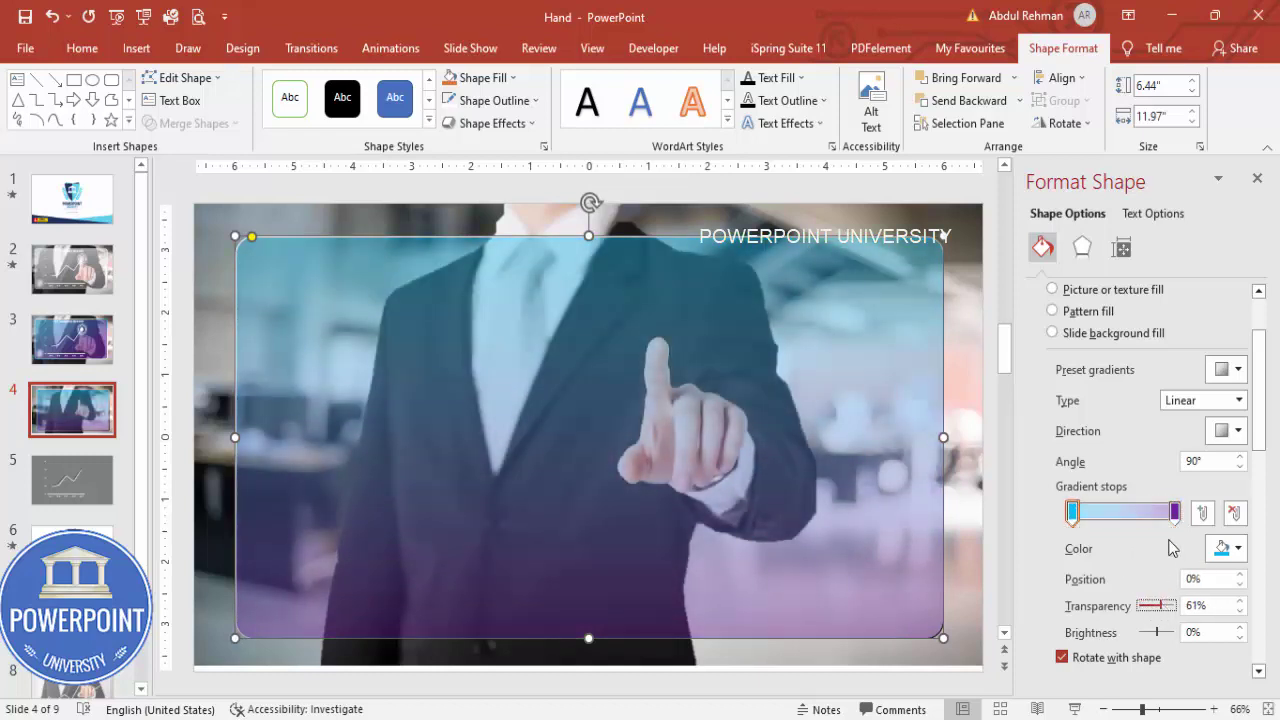
{"action": "left_click", "coordinate": [1230, 431]}
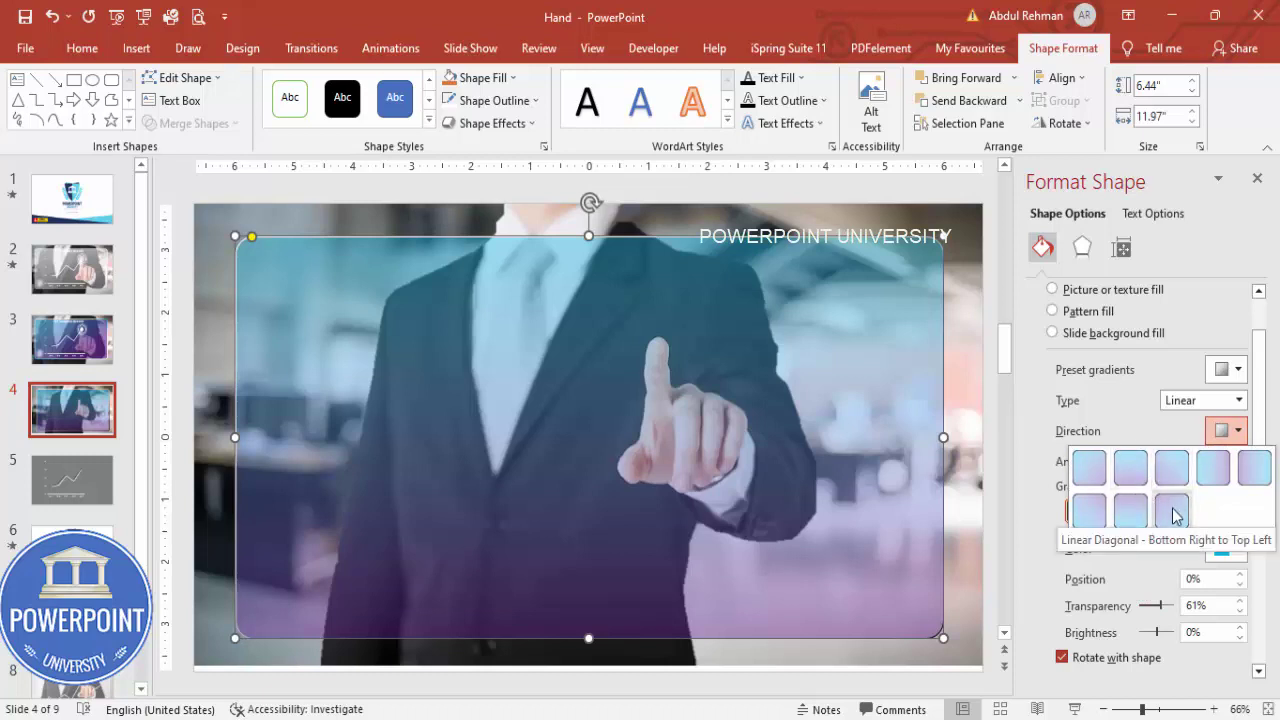
{"action": "left_click", "coordinate": [1090, 467]}
Reselect the rounded rectangle and raise its gradient outline width to 1.75 pt.
{"action": "left_click", "coordinate": [731, 193]}
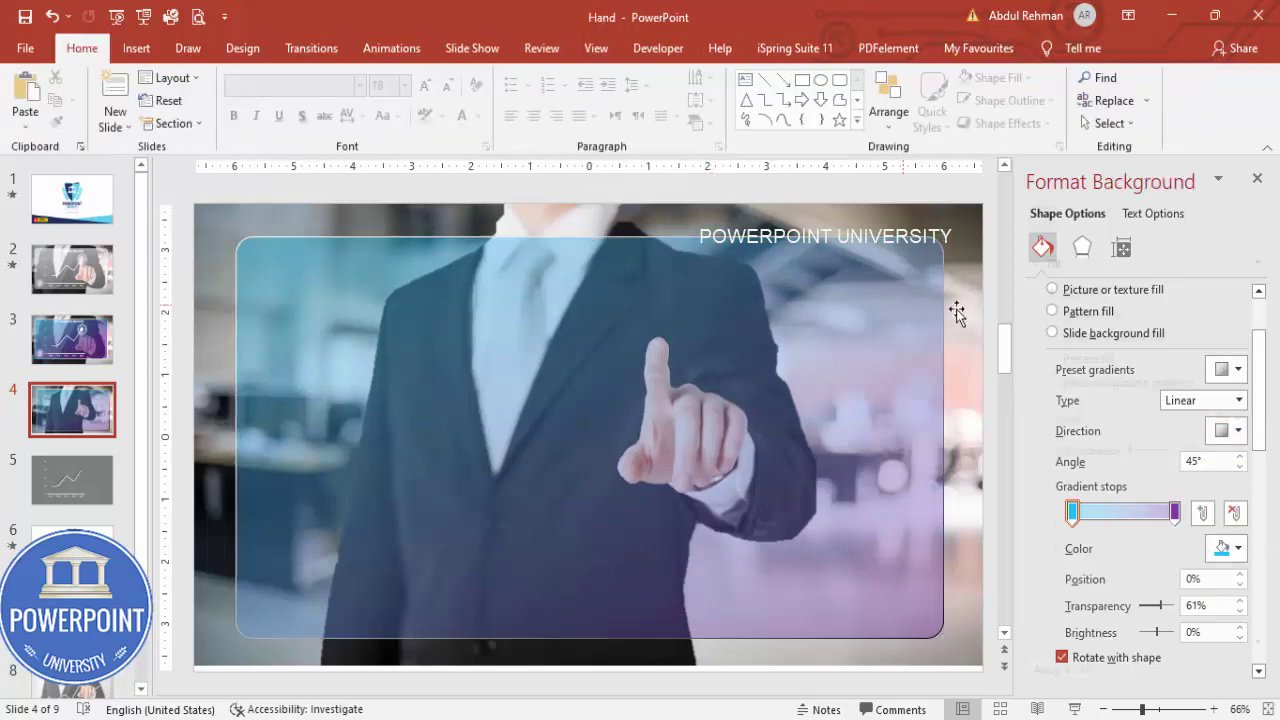
{"action": "left_click", "coordinate": [788, 362]}
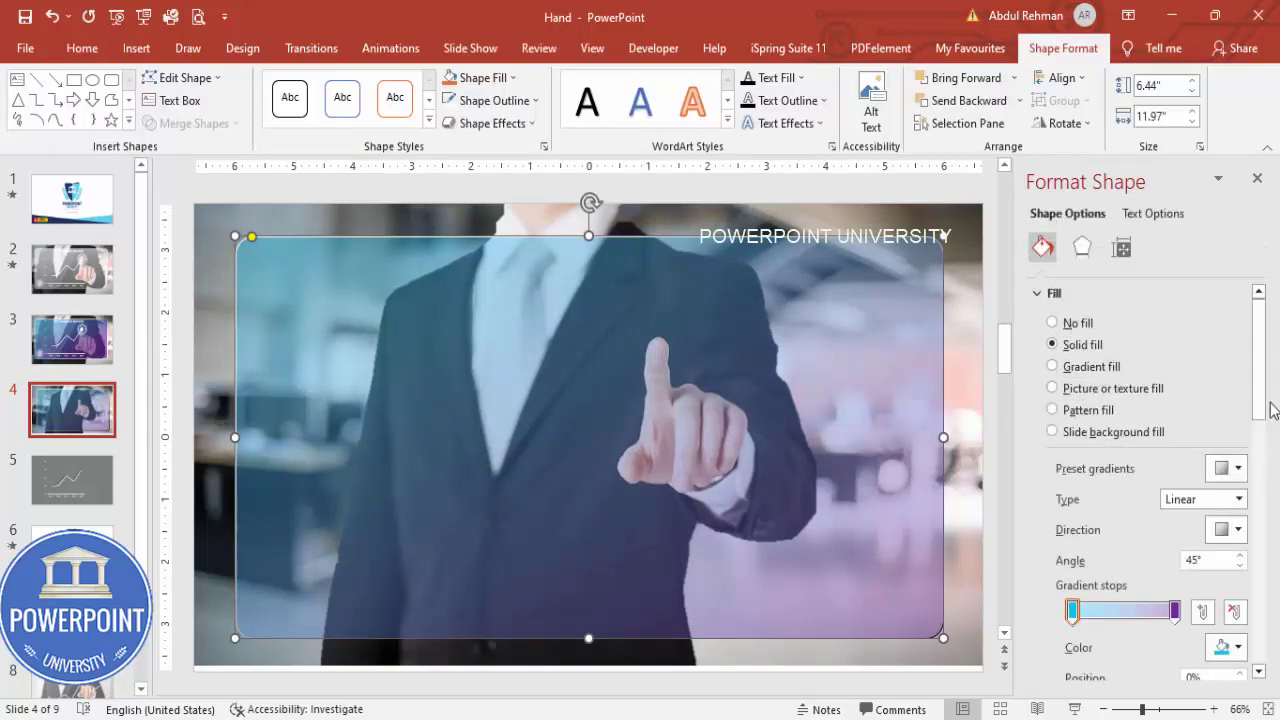
{"action": "left_click_drag", "start_coordinate": [1260, 406], "coordinate": [1213, 541]}
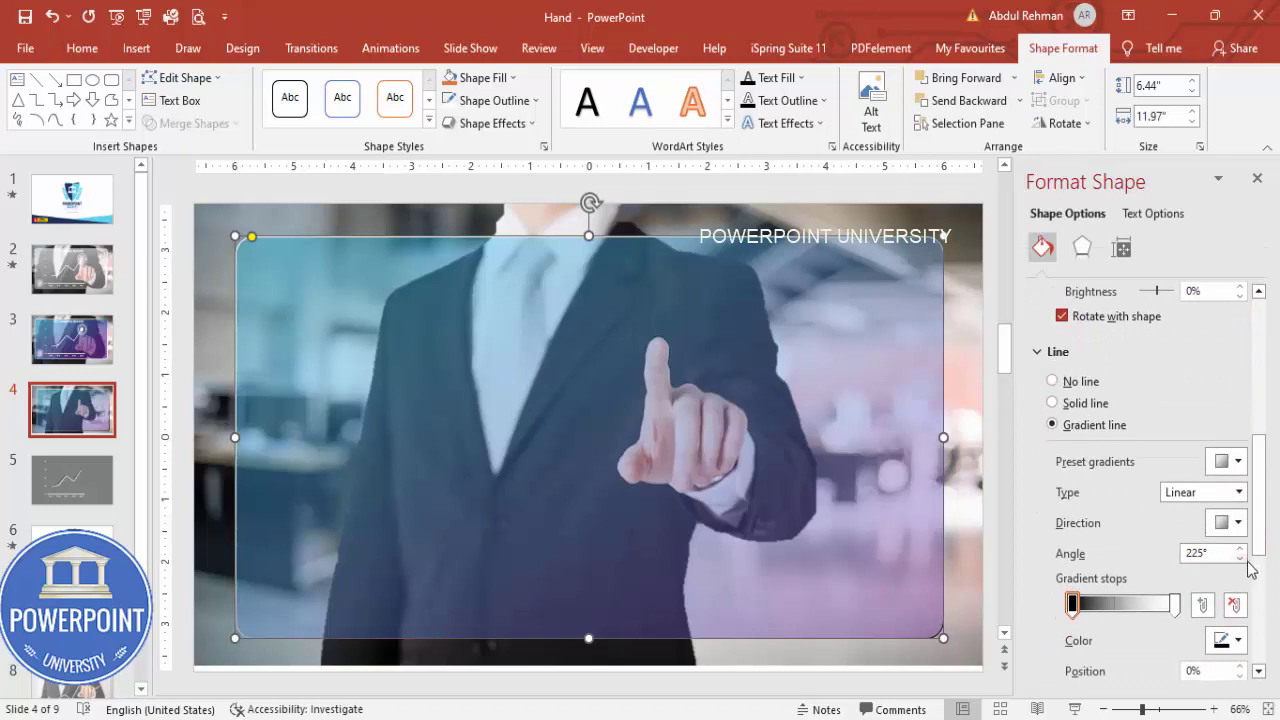
{"action": "left_click_drag", "start_coordinate": [1266, 529], "coordinate": [1263, 582]}
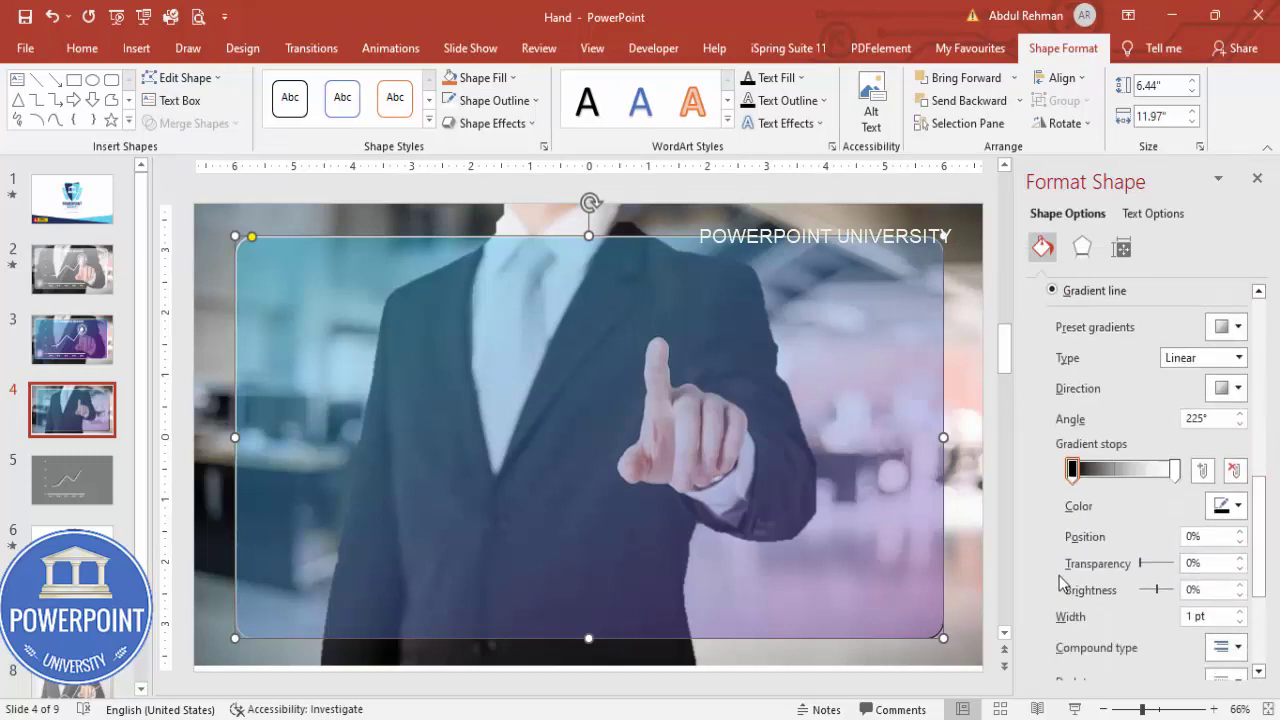
{"action": "left_click", "coordinate": [1241, 612]}
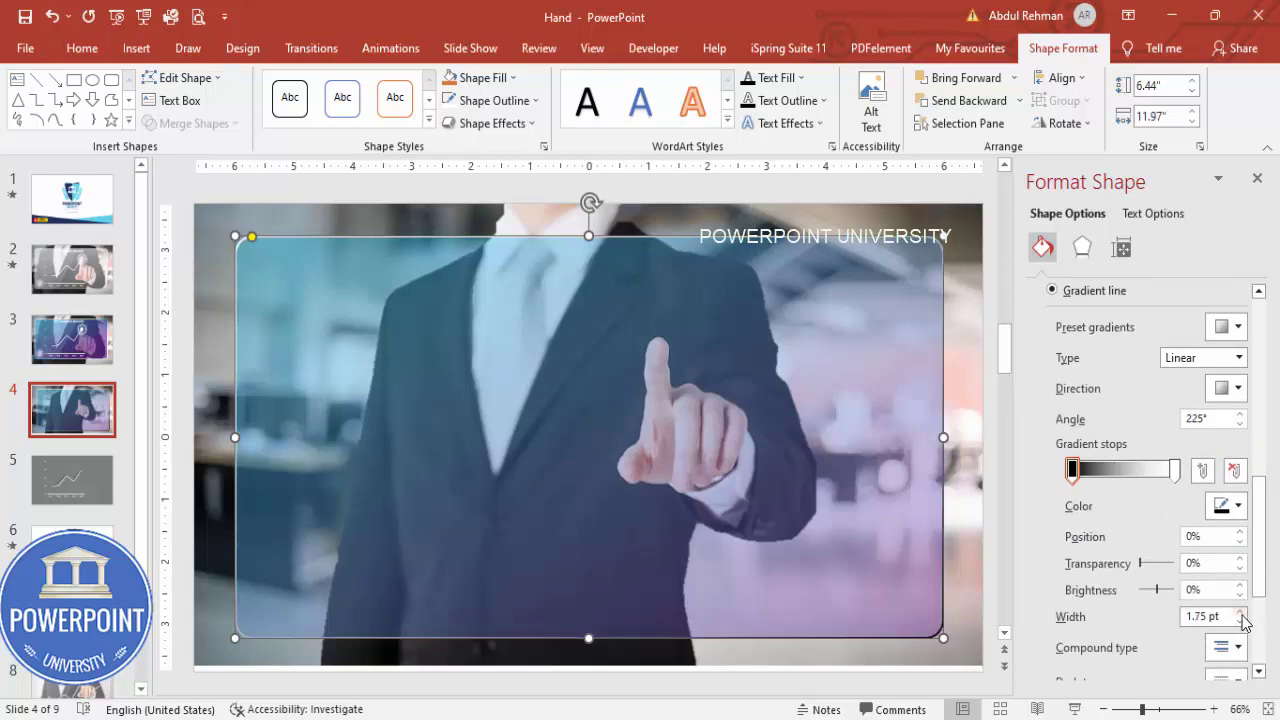